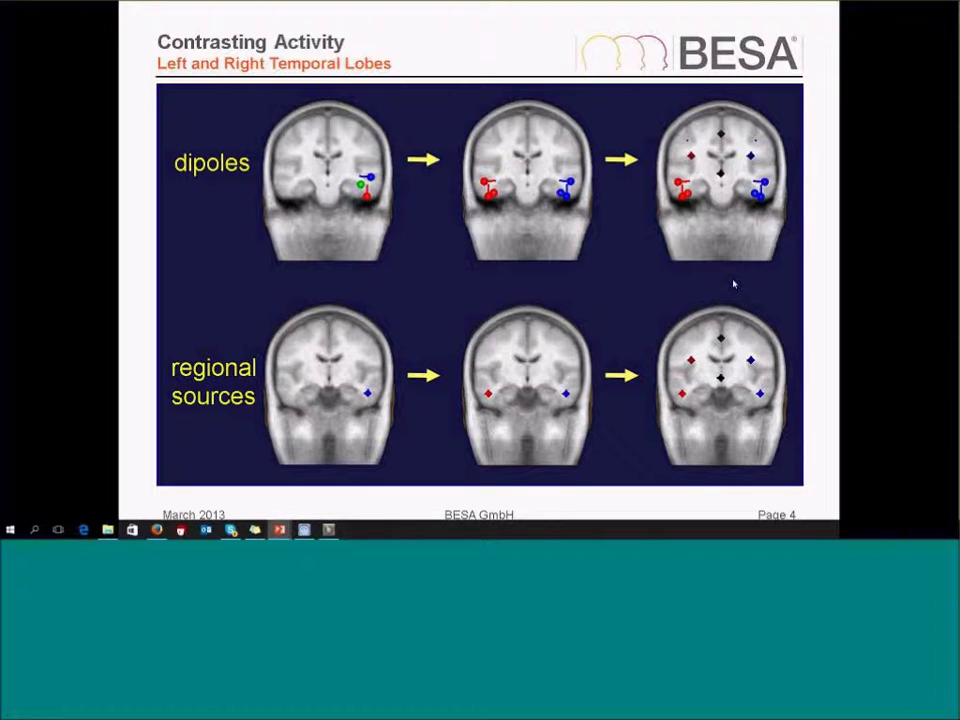
# - Advance through the remaining slides to the end of the show and exit the slideshow
pyautogui.press('Right')
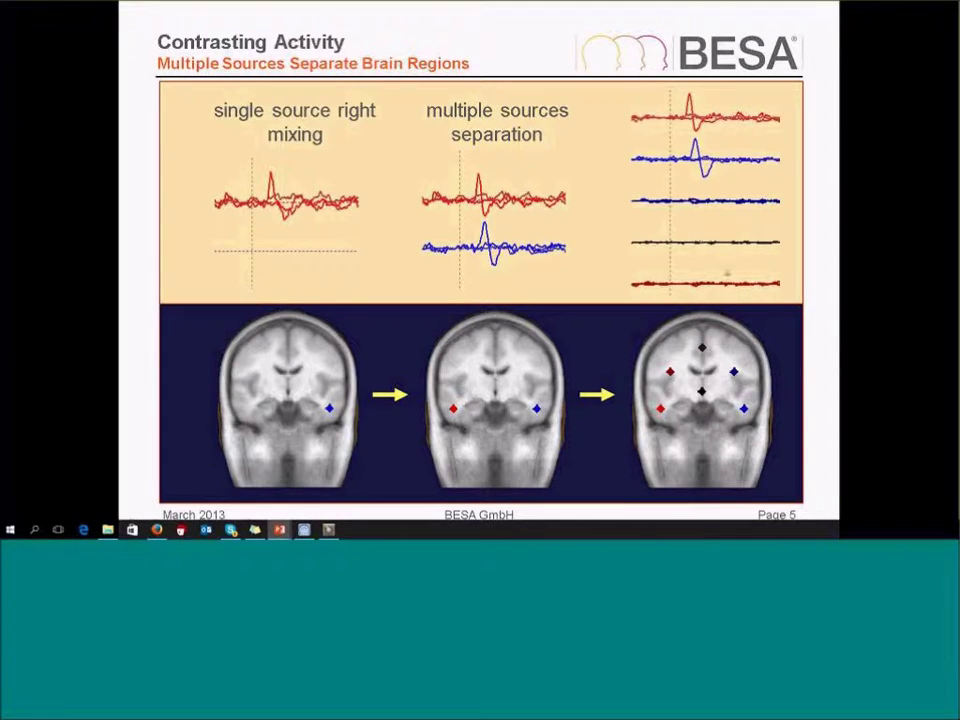
pyautogui.click(814, 274)
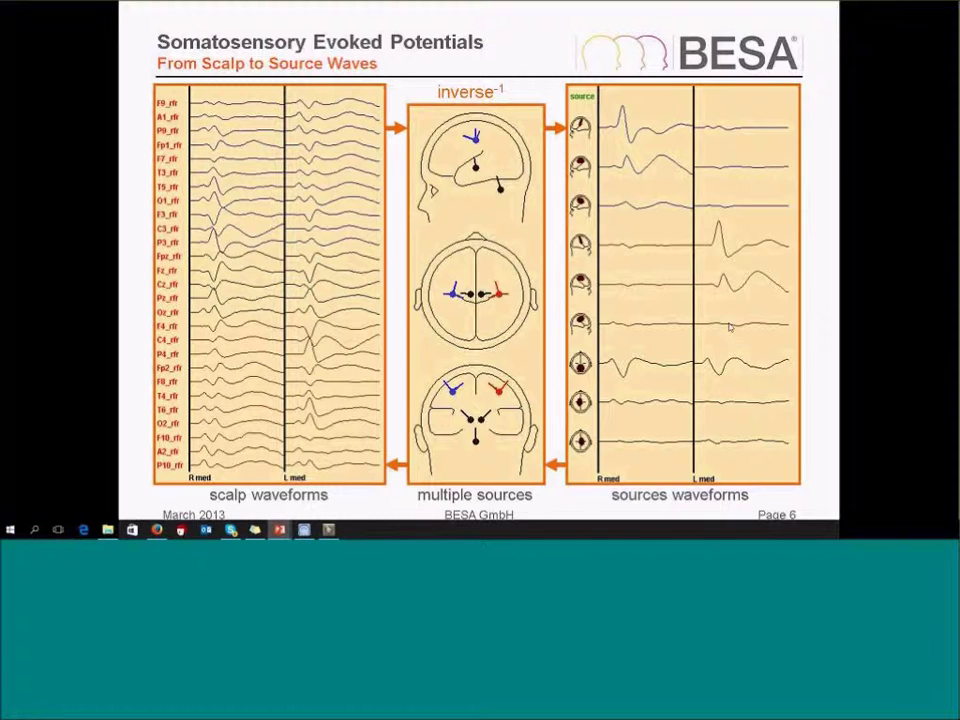
pyautogui.press('Right')
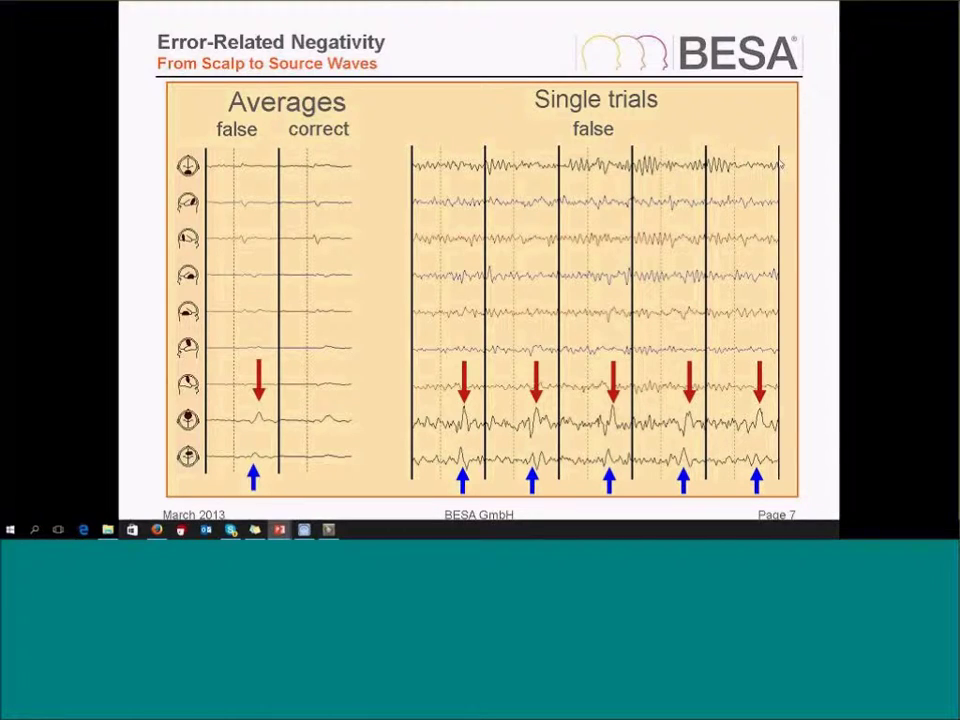
pyautogui.press('Right')
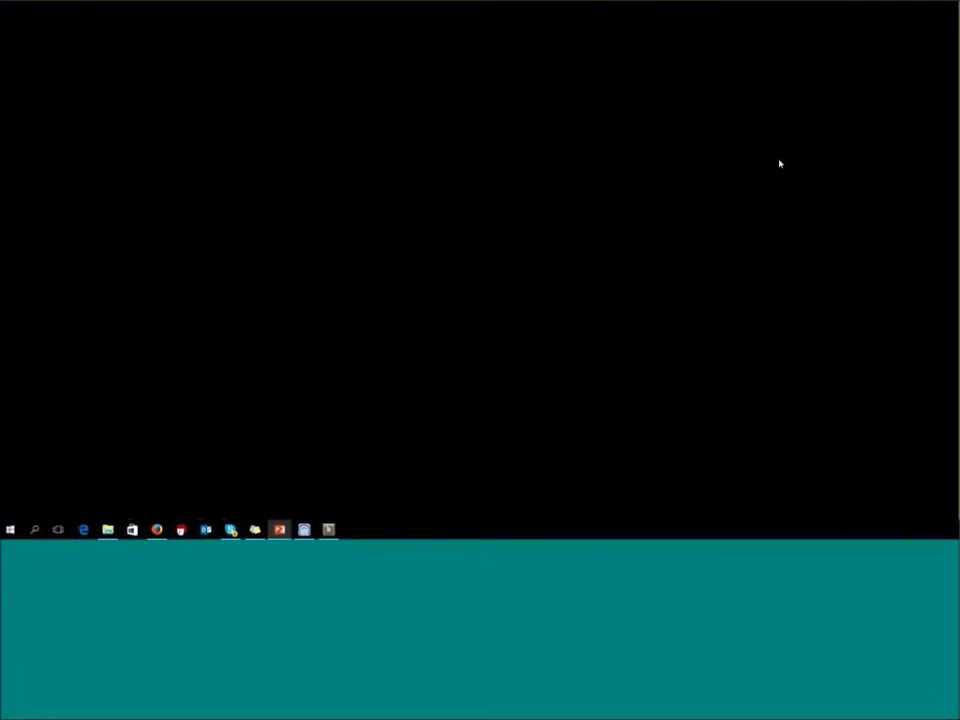
pyautogui.press('Escape')
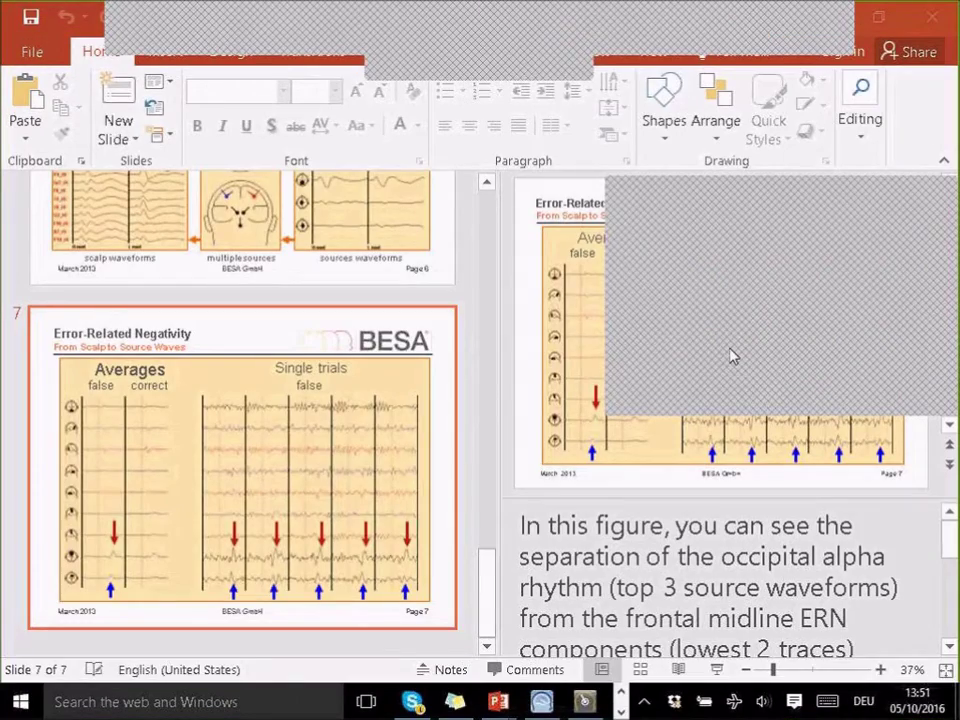
# - Switch to BESA Research and send the High condition's epoch of -50 to 250 ms, filters 0.5 - 40 Hz, to source analysis
pyautogui.click(585, 702)
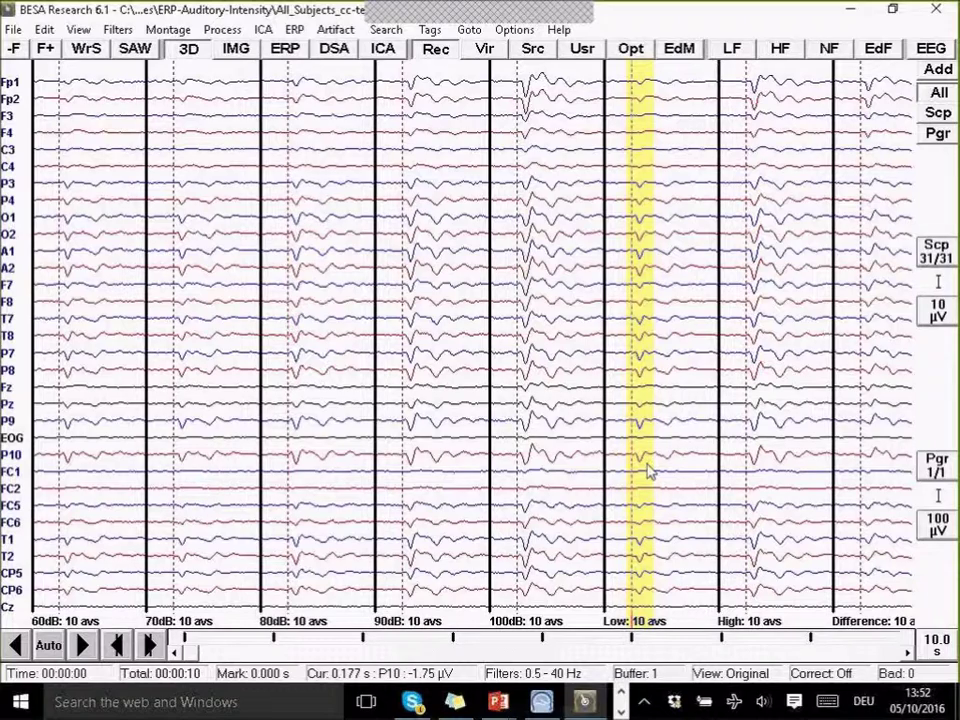
pyautogui.moveTo(729, 462); pyautogui.dragTo(781, 460)
pyautogui.rightClick(760, 455)
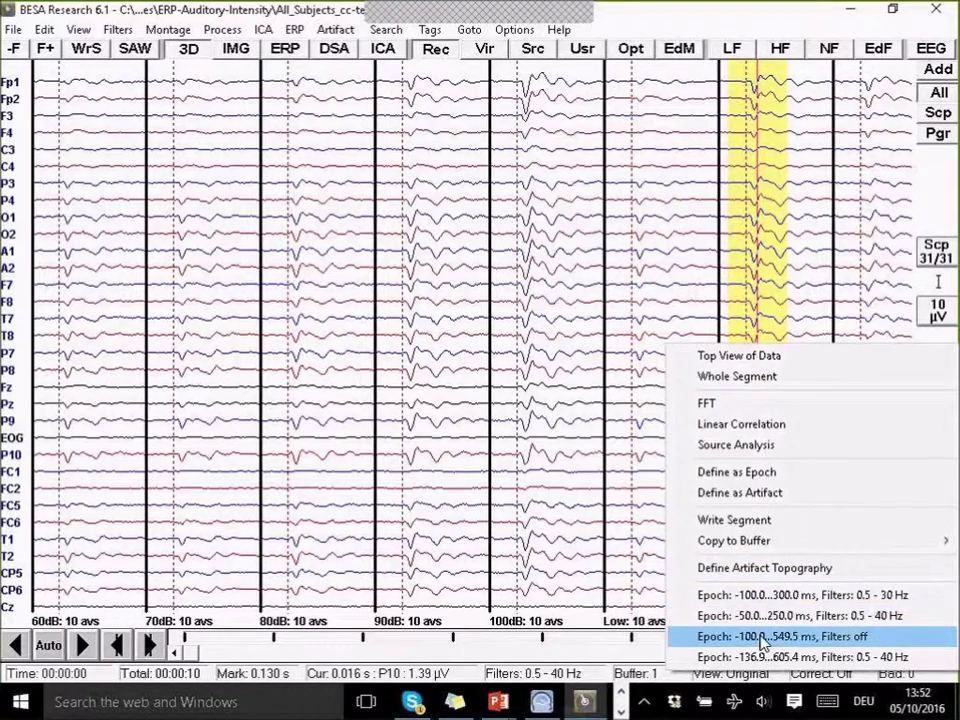
pyautogui.click(784, 616)
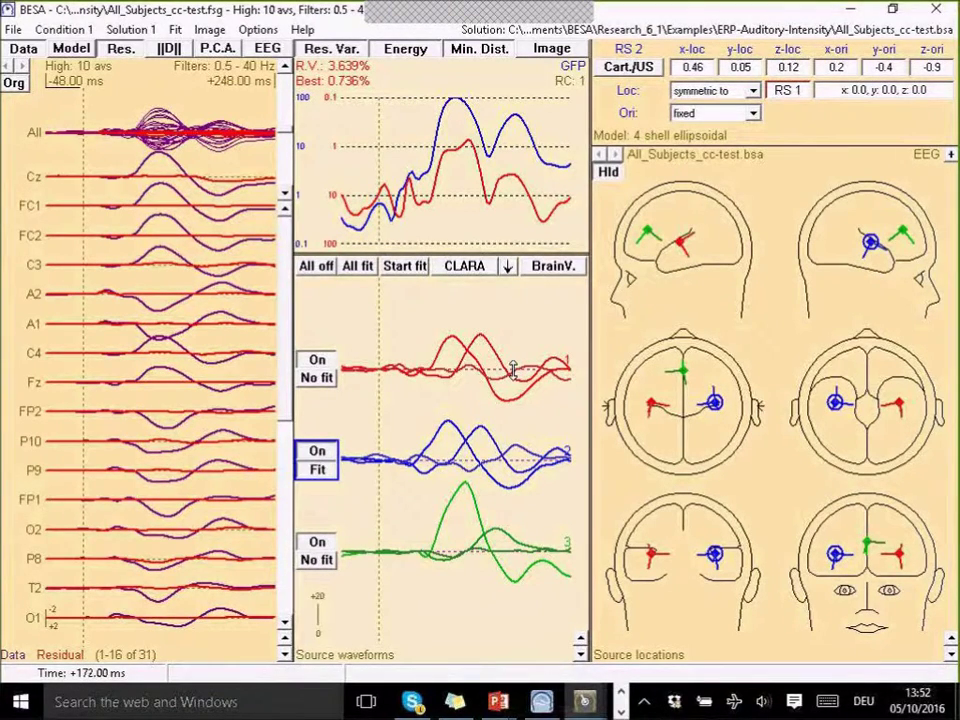
# - Convert the red regional source 1 into single dipoles
pyautogui.moveTo(512, 370)
pyautogui.moveTo(516, 384)
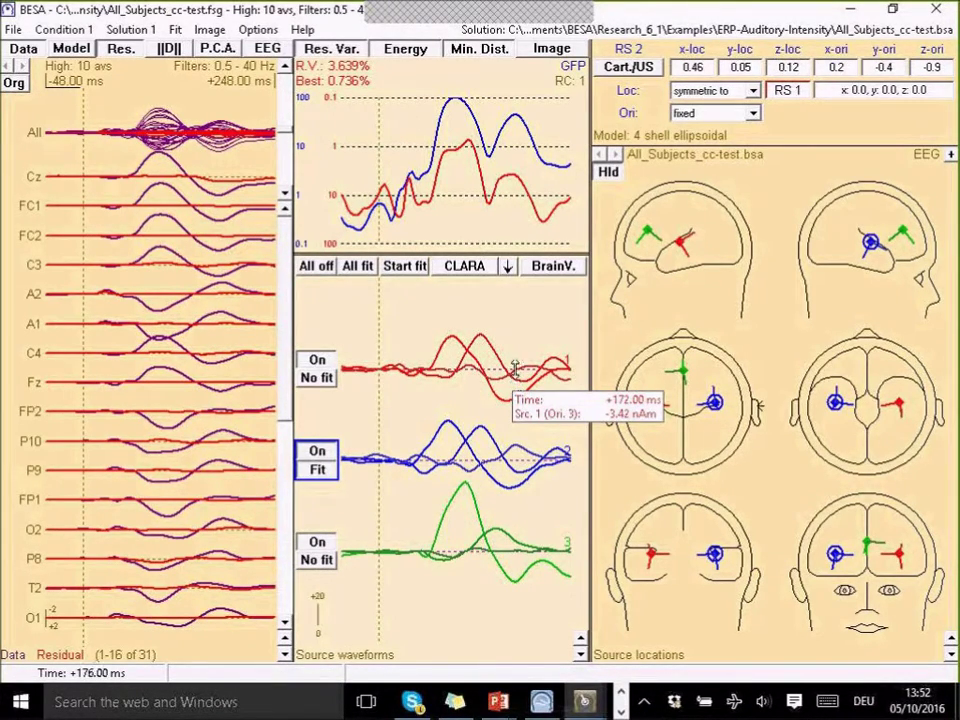
pyautogui.click(514, 368)
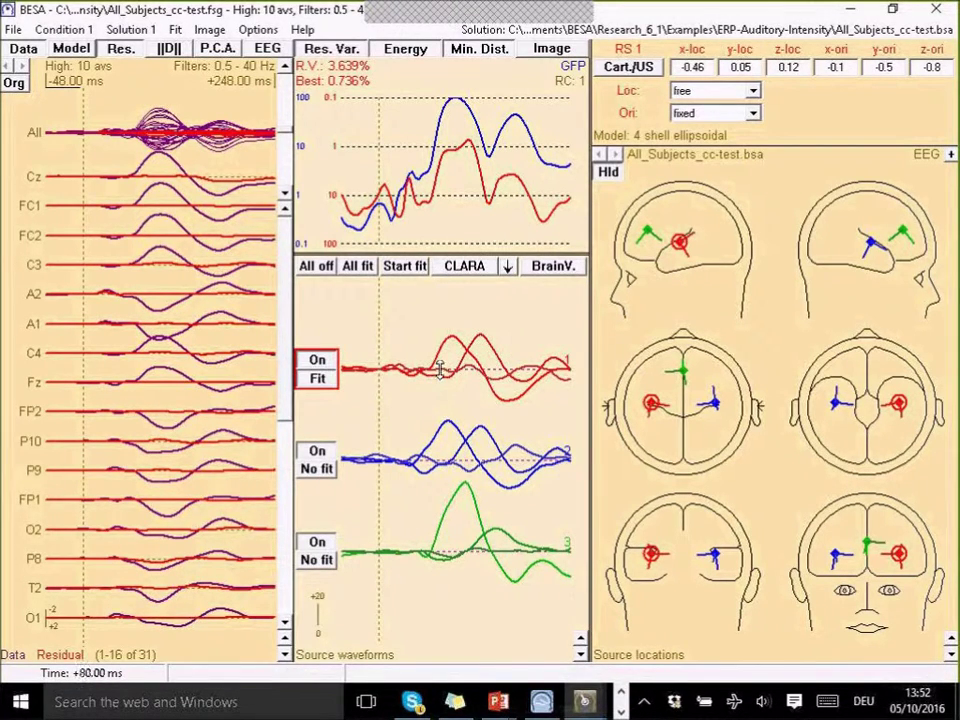
pyautogui.moveTo(439, 369)
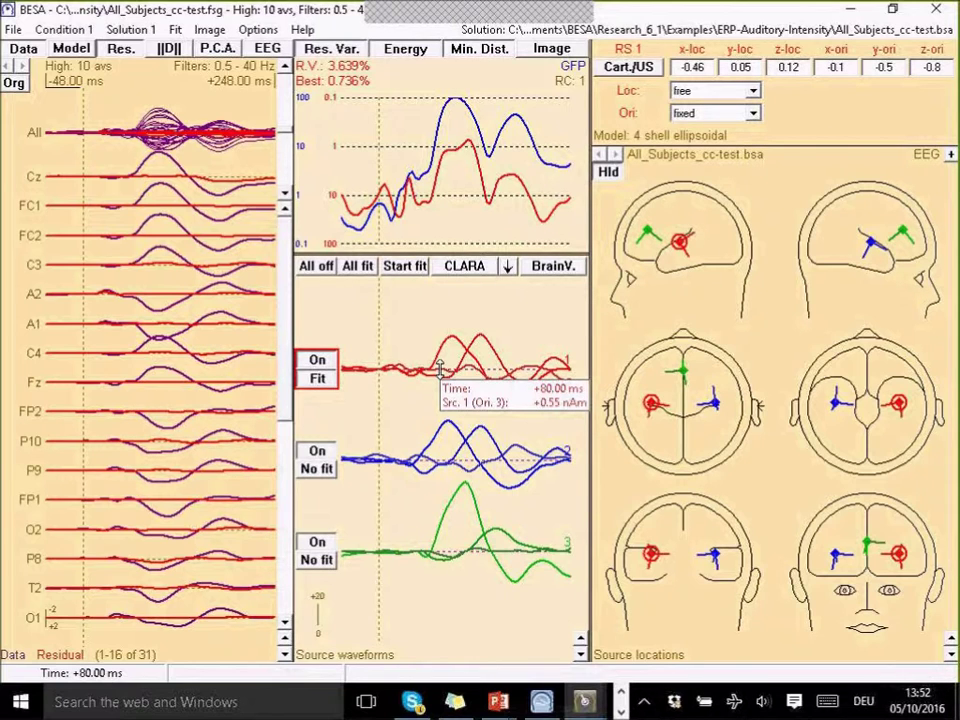
pyautogui.doubleClick(439, 369)
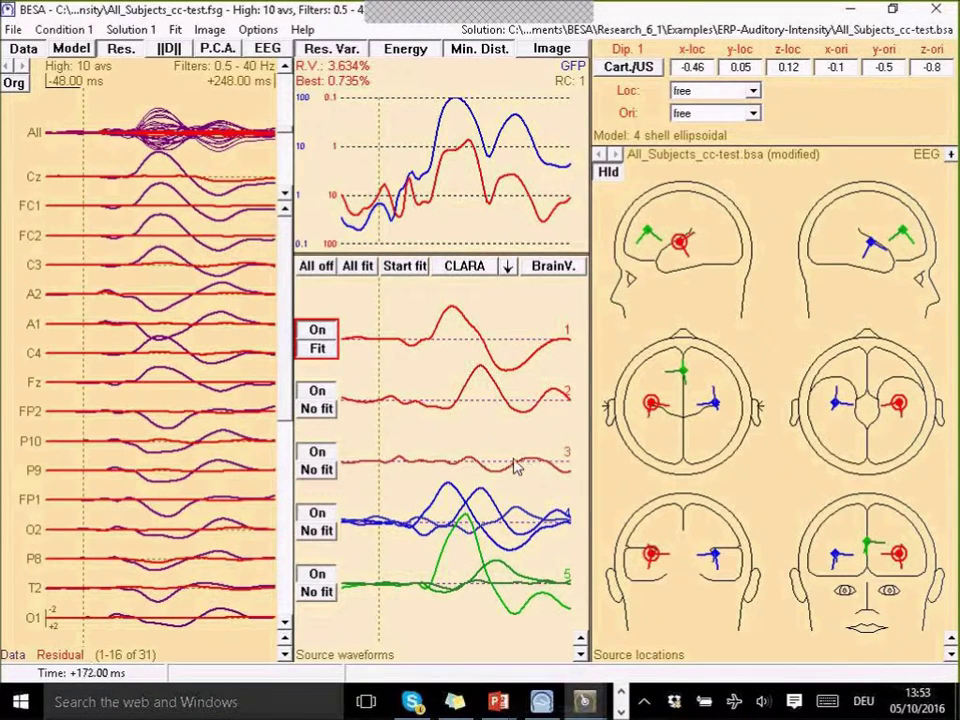
# - Convert the blue and green regional sources into single dipoles
pyautogui.moveTo(515, 466)
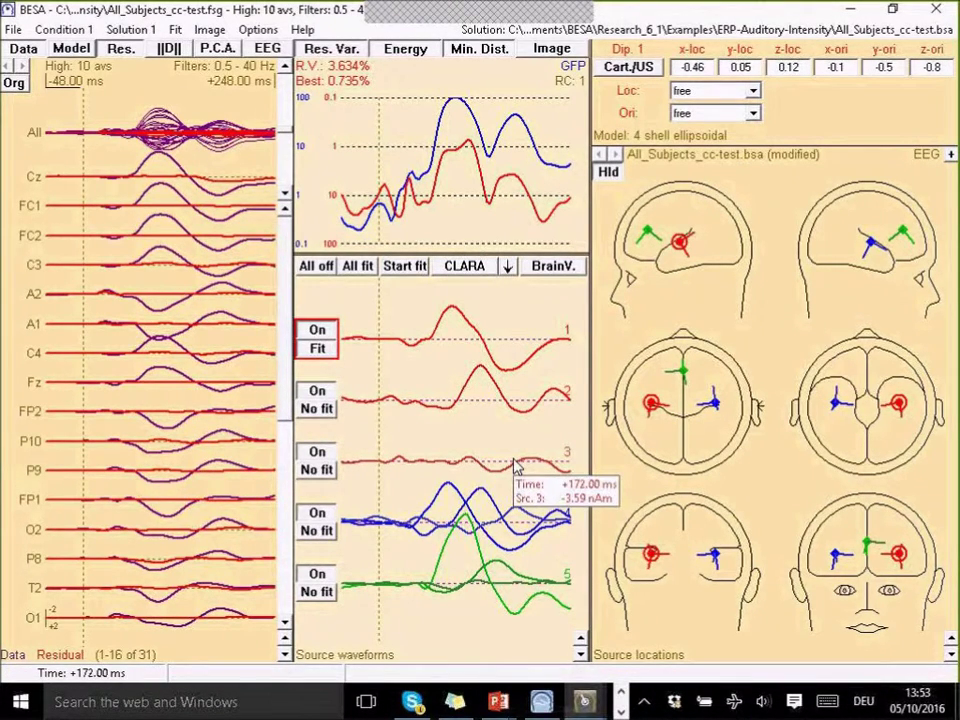
pyautogui.click(497, 527)
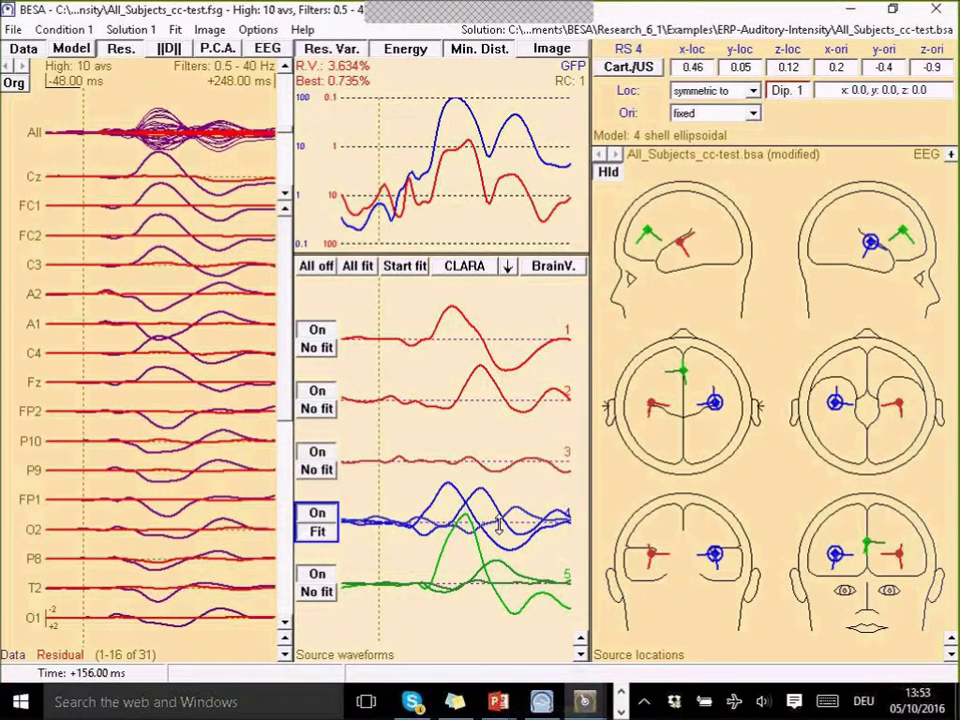
pyautogui.hotkey('ctrl', 'd')
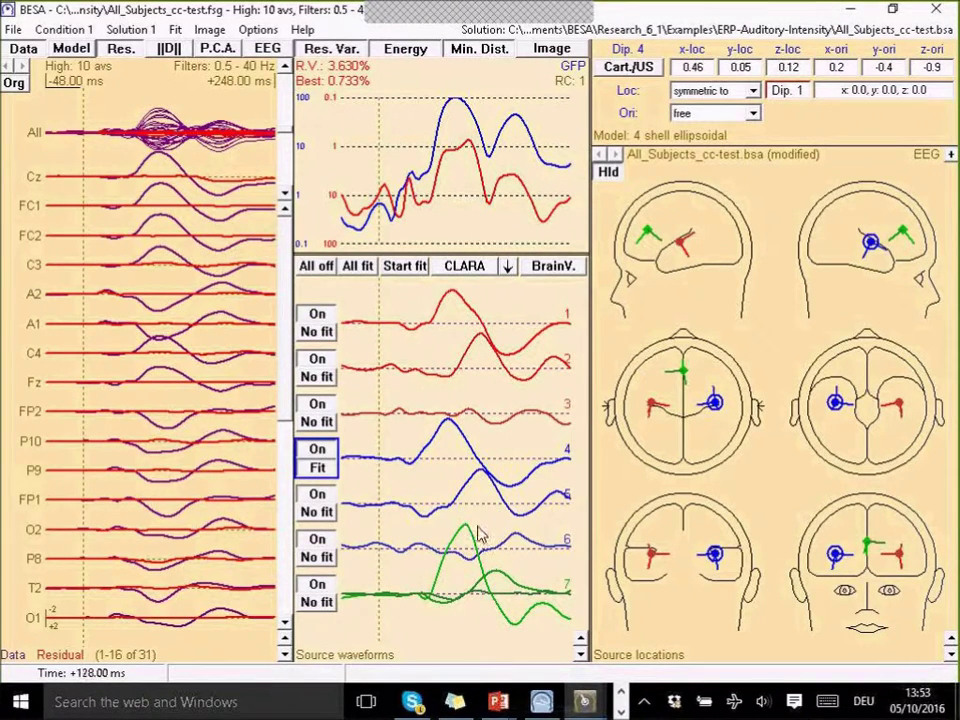
pyautogui.click(473, 596)
pyautogui.hotkey('ctrl', 'd')
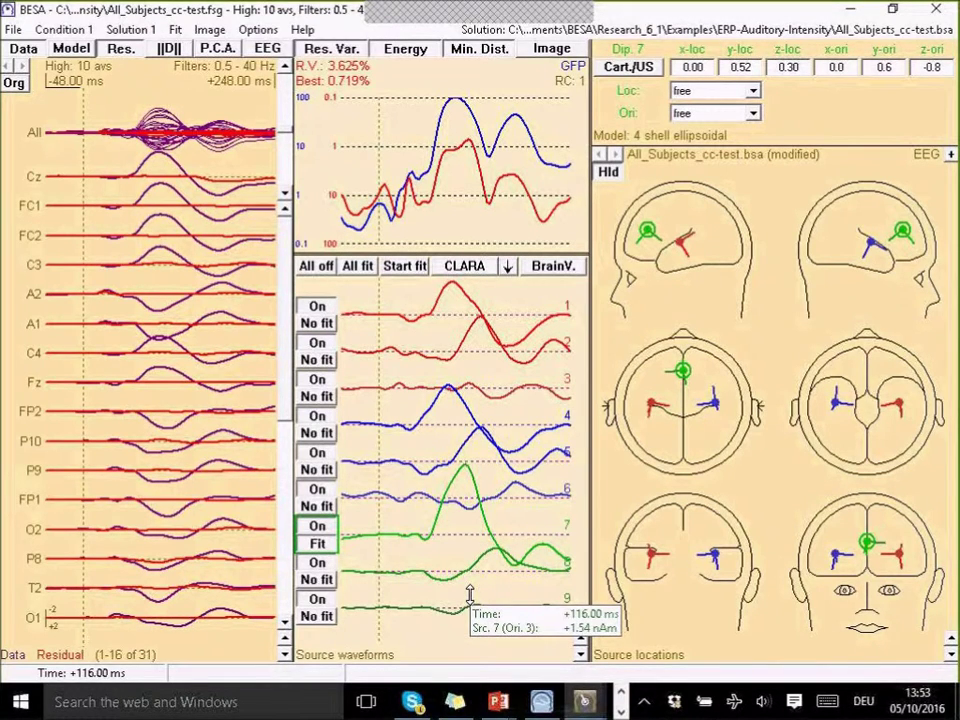
# - Save the source montage in the ERP-Auditory-Intensity folder as All_Subjects_cc-test2.mtg
pyautogui.click(13, 30)
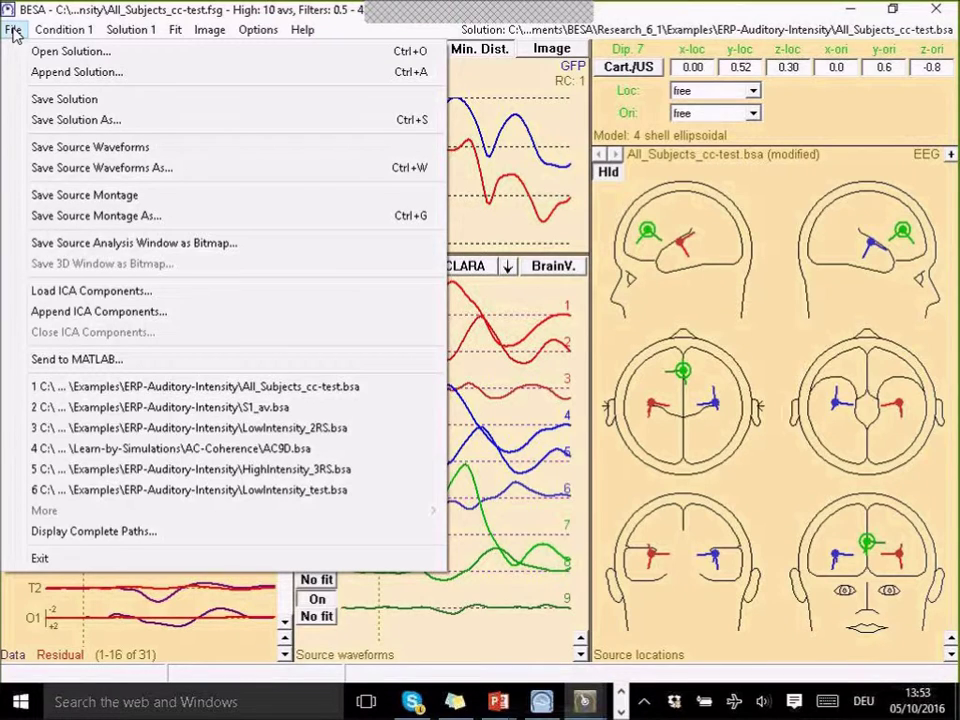
pyautogui.click(135, 222)
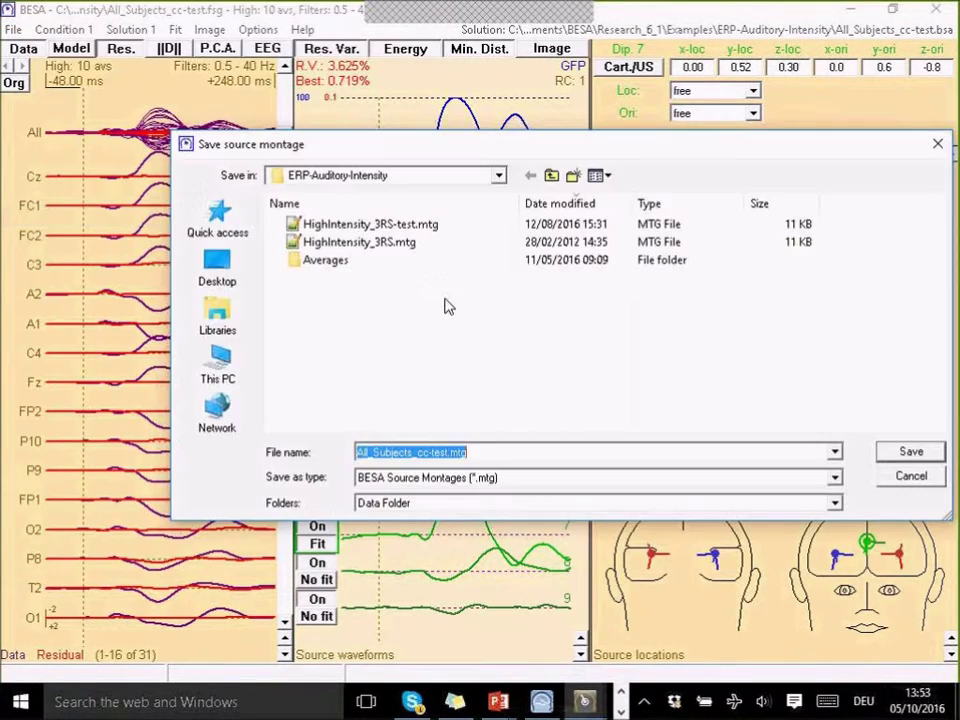
pyautogui.press('Right')
pyautogui.write('2')
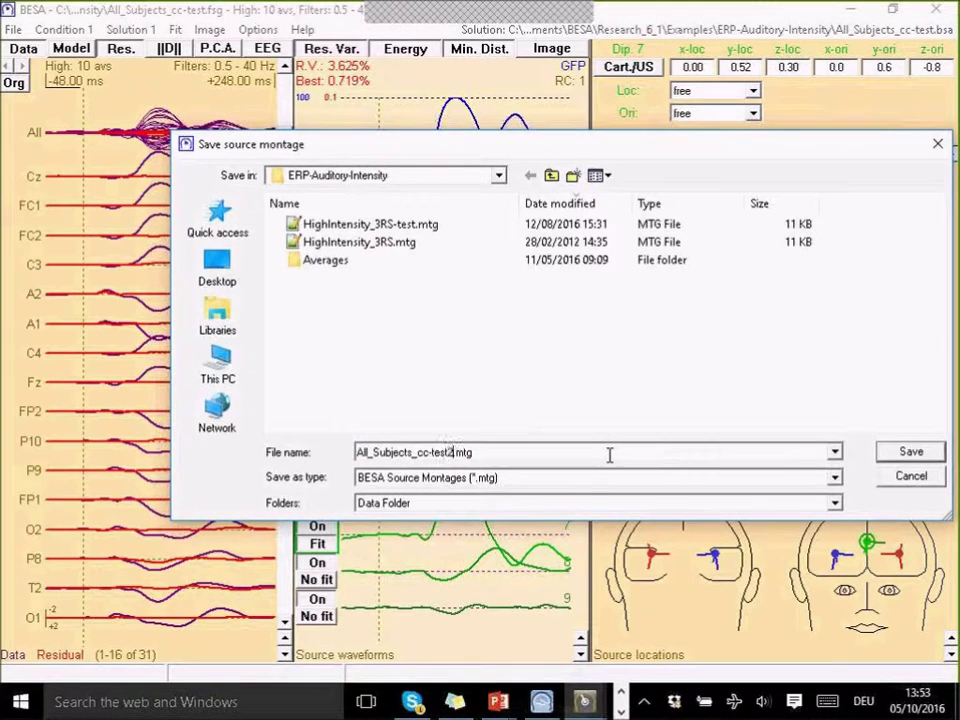
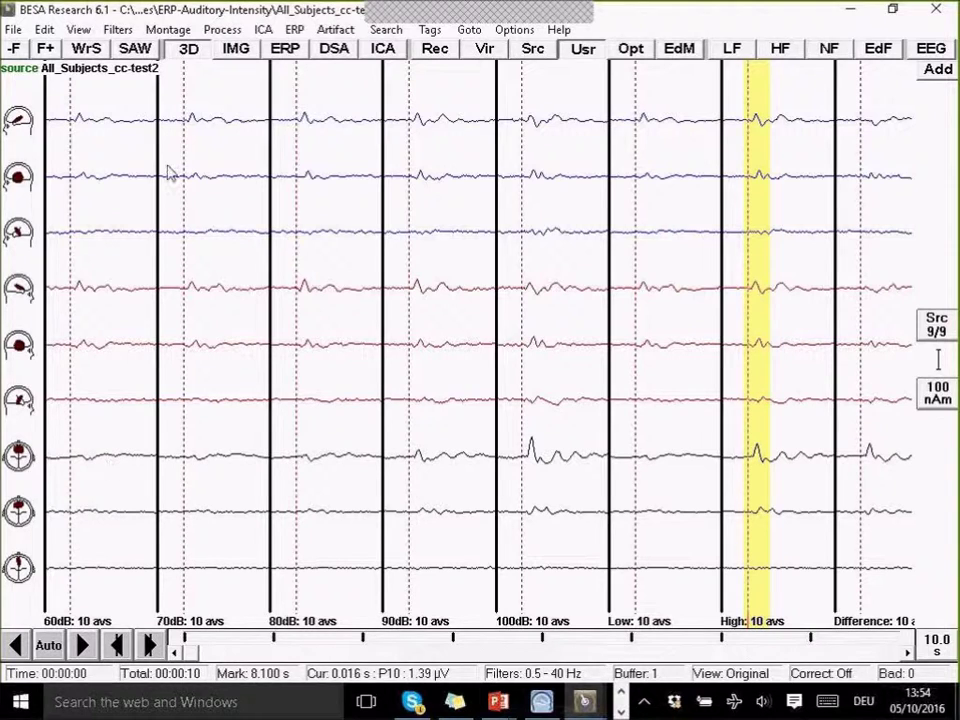
pyautogui.click(36, 457)
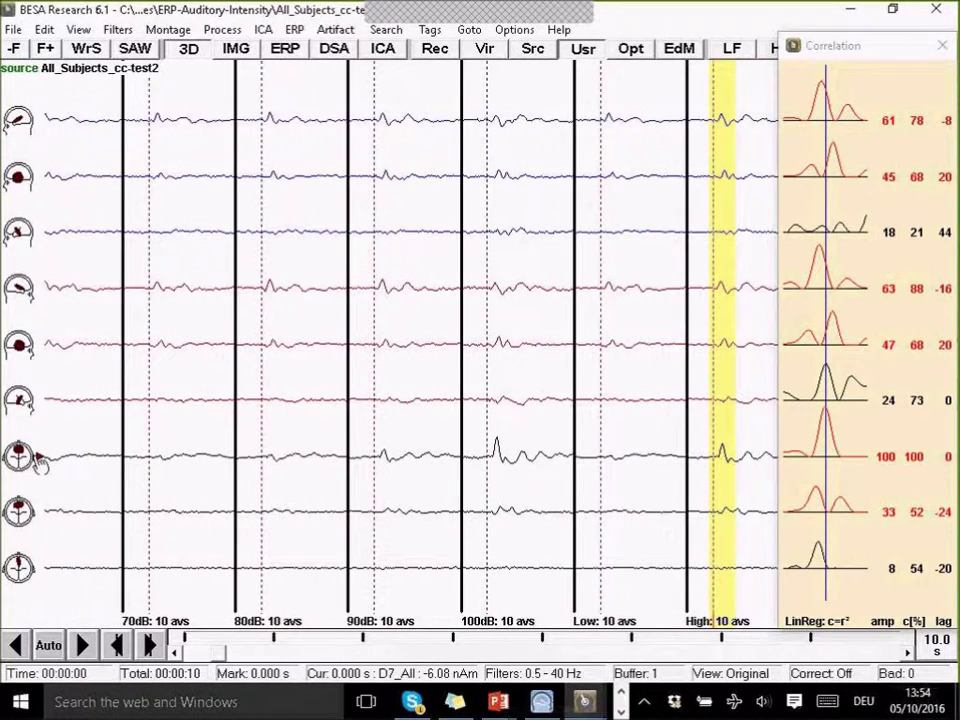
pyautogui.click(941, 48)
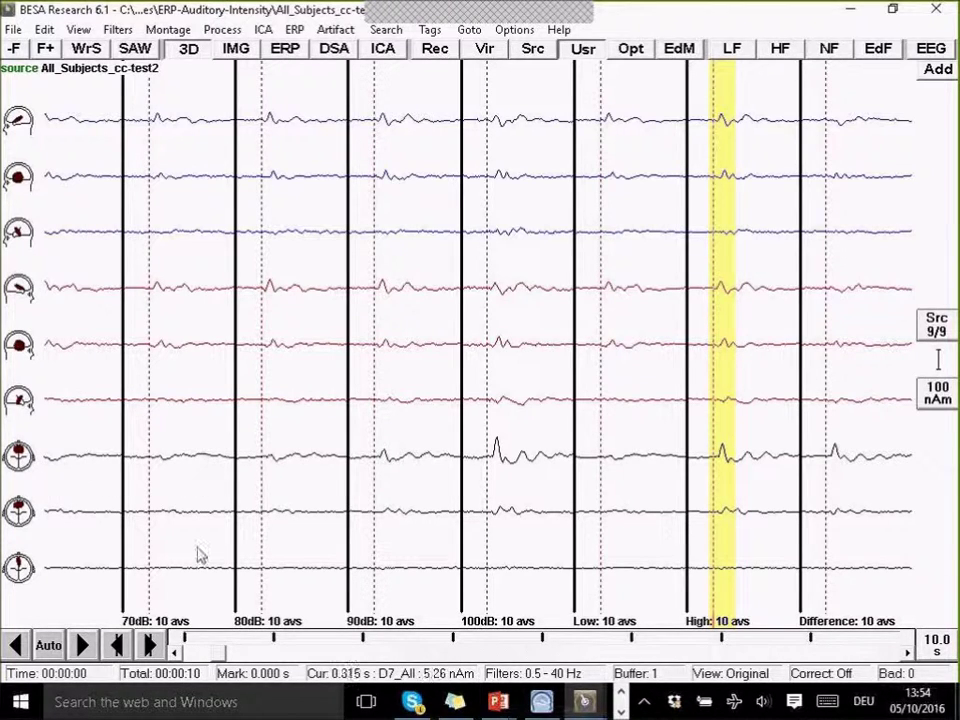
pyautogui.moveTo(212, 653); pyautogui.dragTo(178, 655)
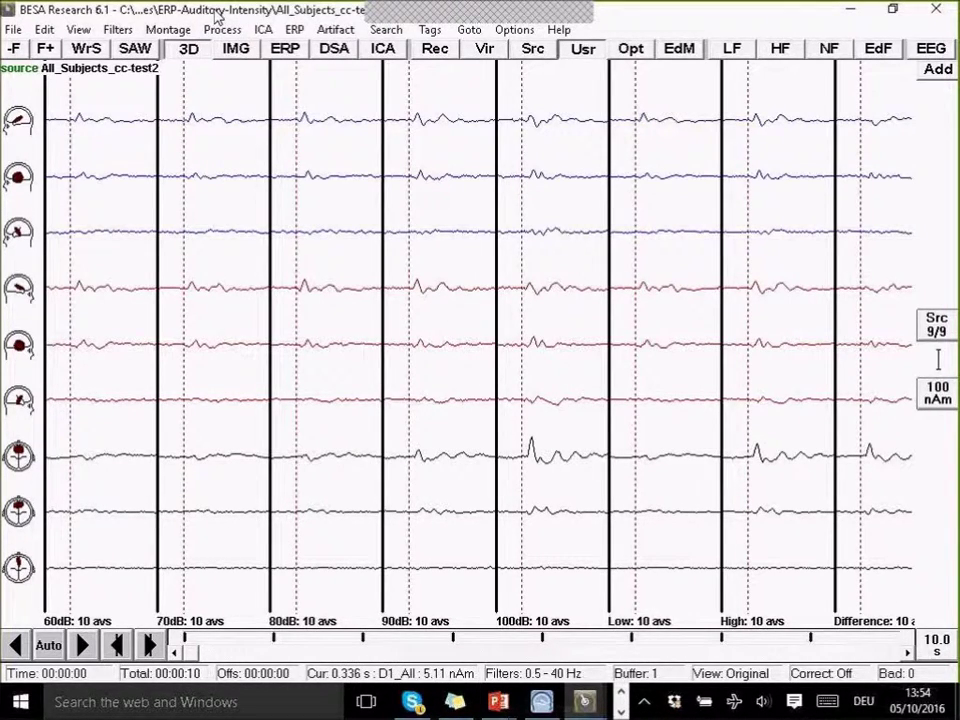
# - Open a continuous EEG recording from the ERP-Auditory-Intensity folder using the *.edf, *.bdf, *.cnt, *.avg file type, and apply the All_Subjects_cc-test2 montage
pyautogui.click(14, 30)
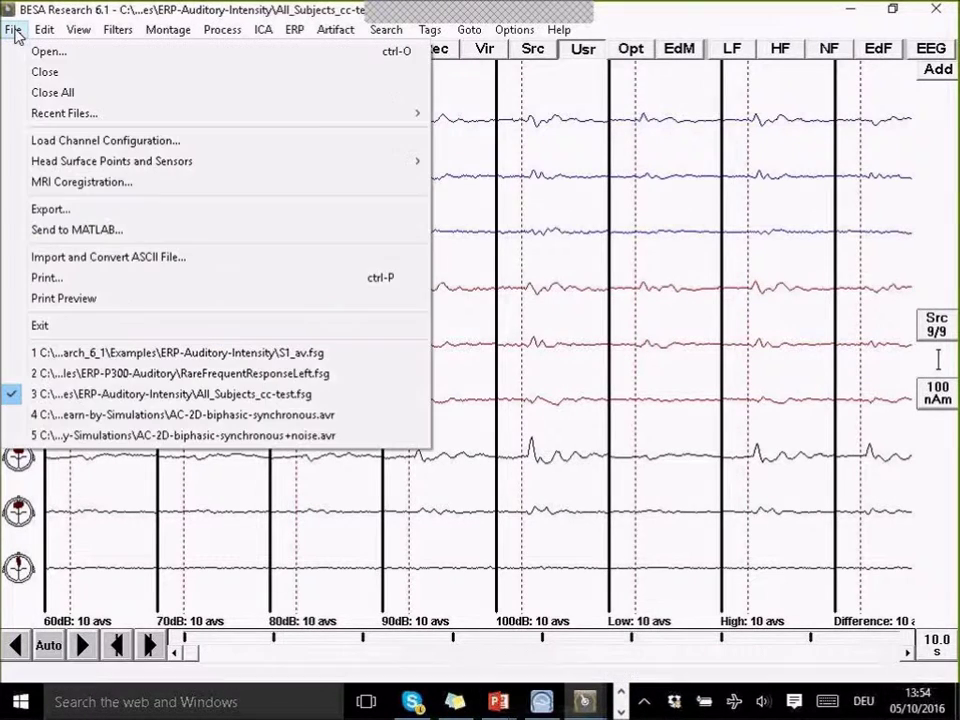
pyautogui.click(108, 52)
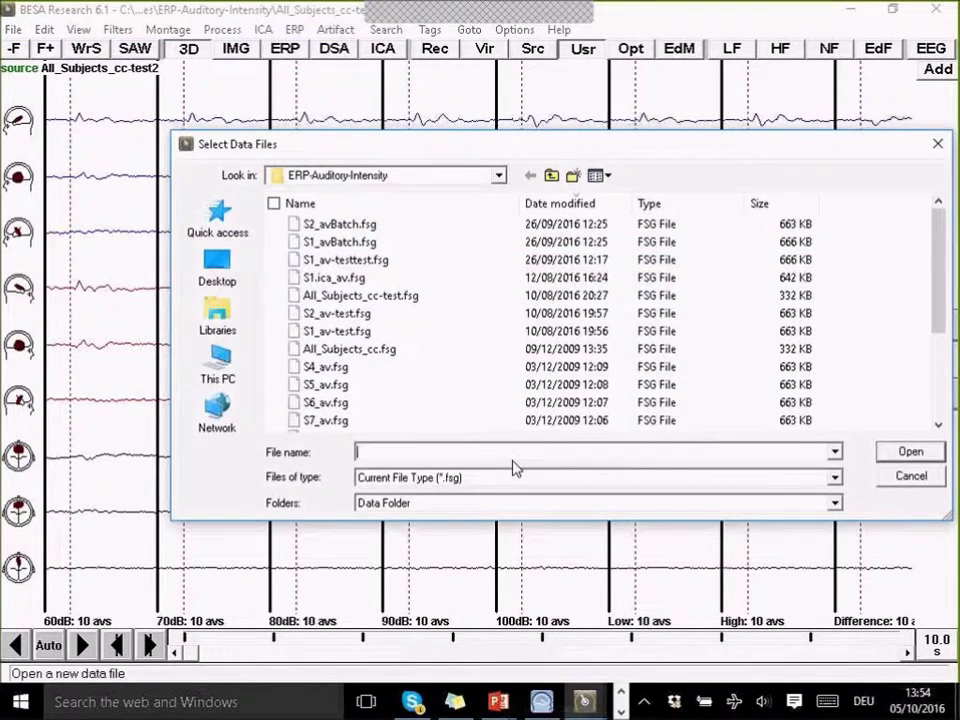
pyautogui.click(484, 477)
pyautogui.click(430, 516)
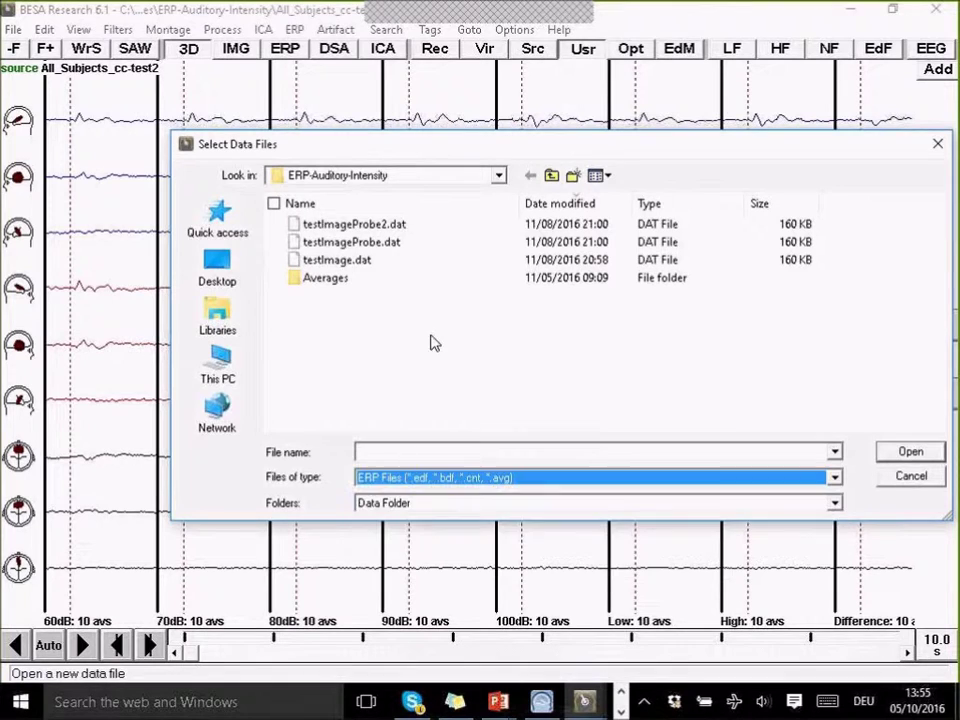
pyautogui.doubleClick(300, 245)
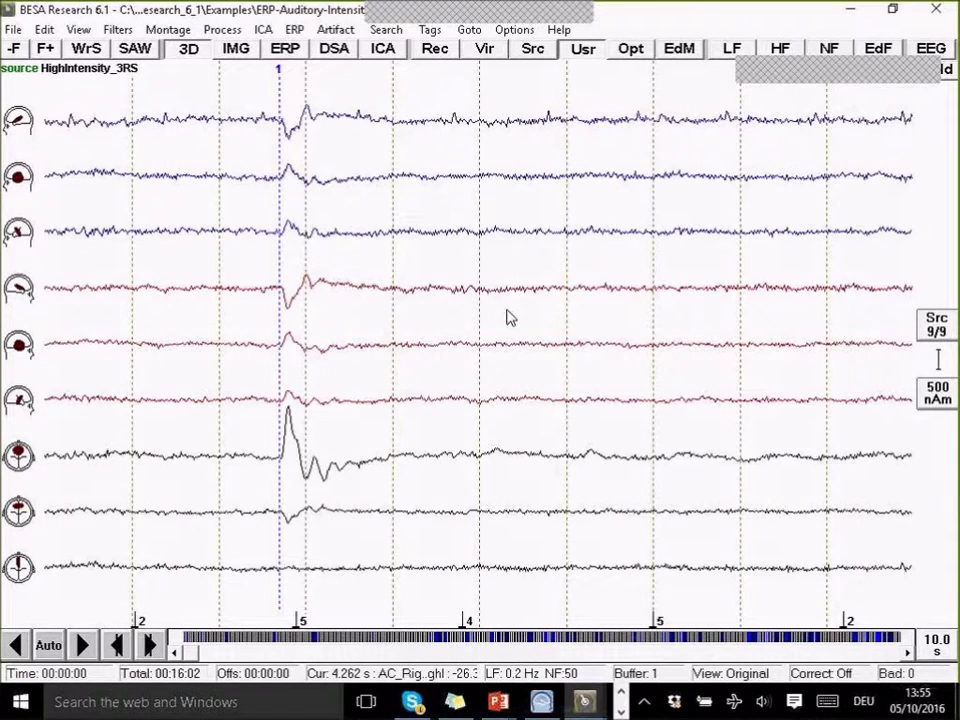
pyautogui.click(581, 53)
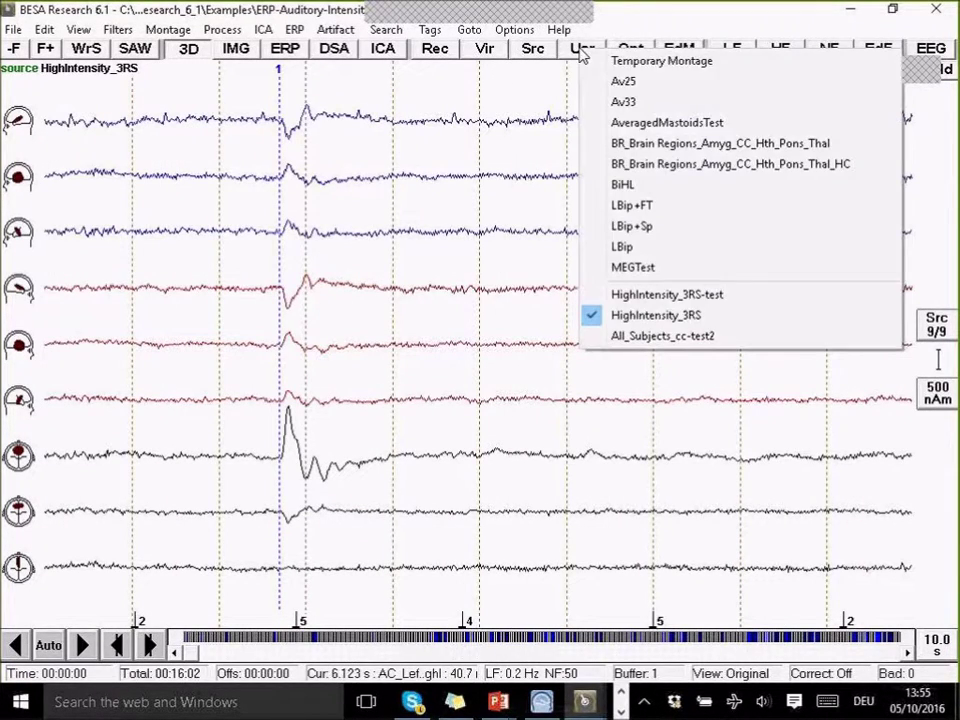
pyautogui.click(672, 337)
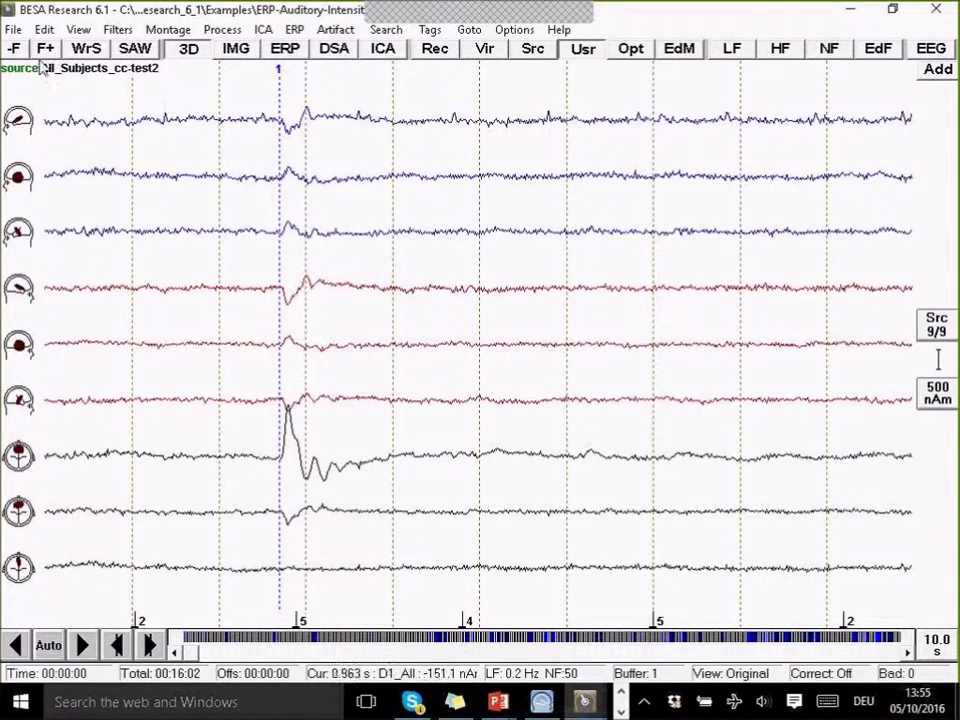
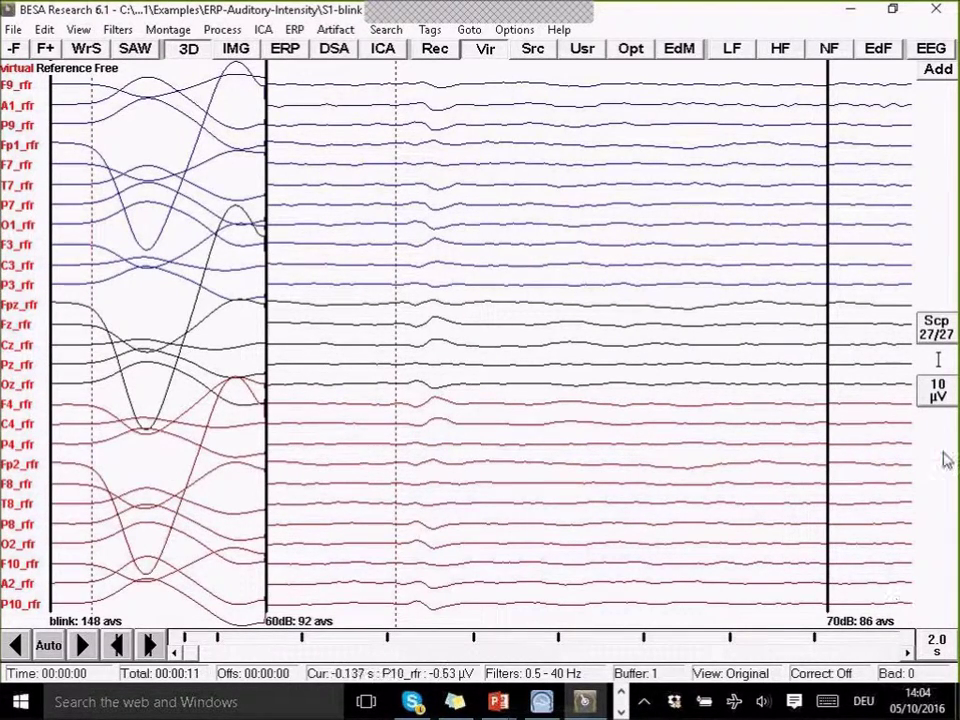
# - Set the scalp channel scale to 50 µV and the display time to 8.0 s
pyautogui.click(937, 390)
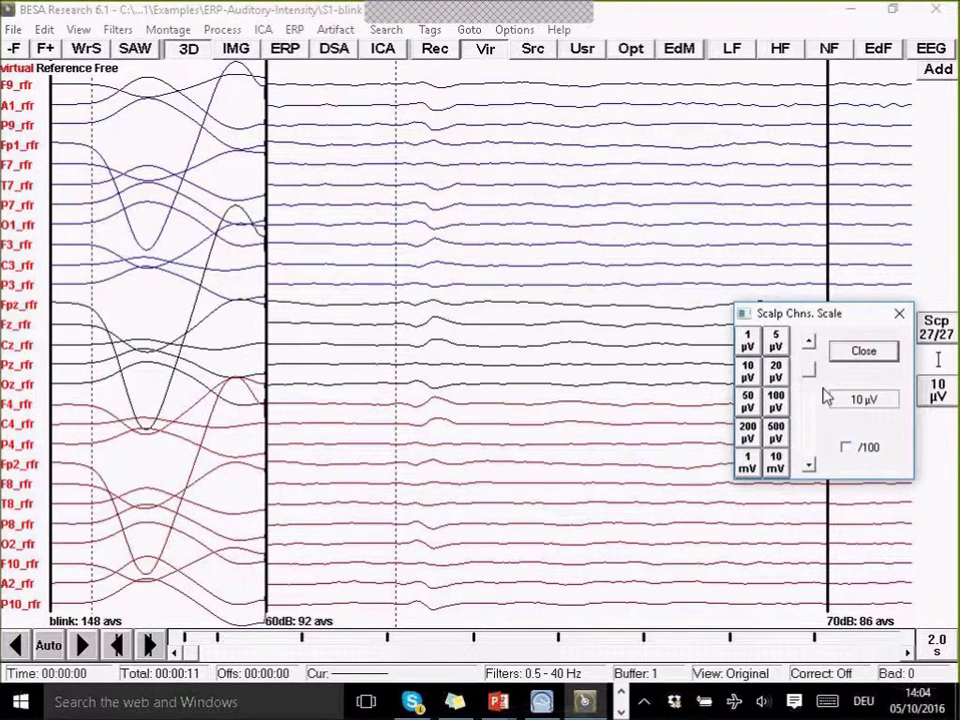
pyautogui.click(756, 404)
pyautogui.click(864, 352)
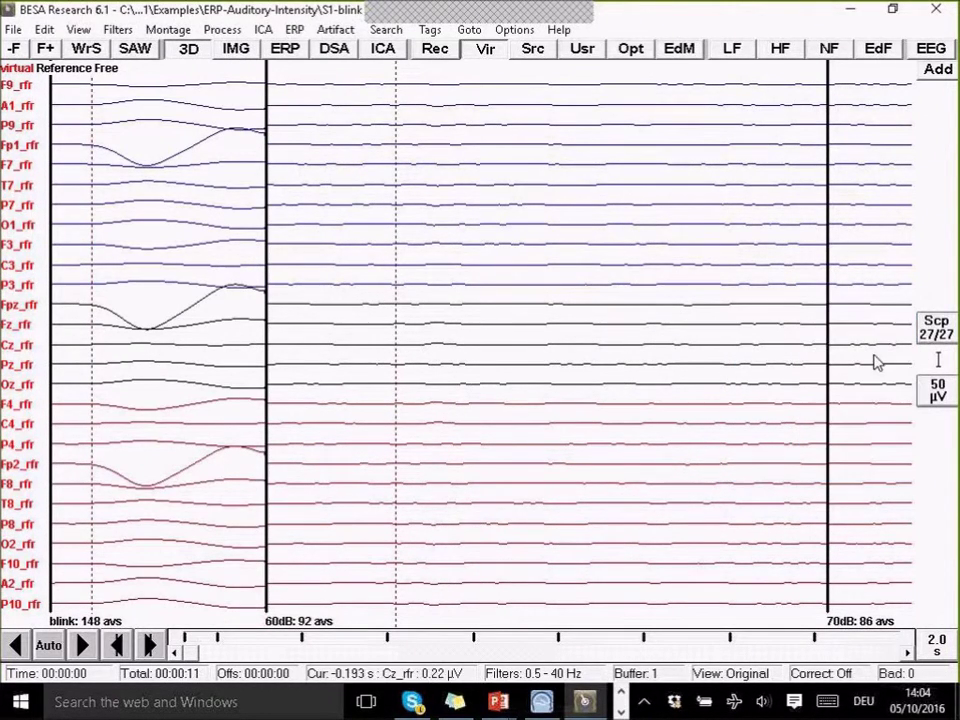
pyautogui.click(935, 640)
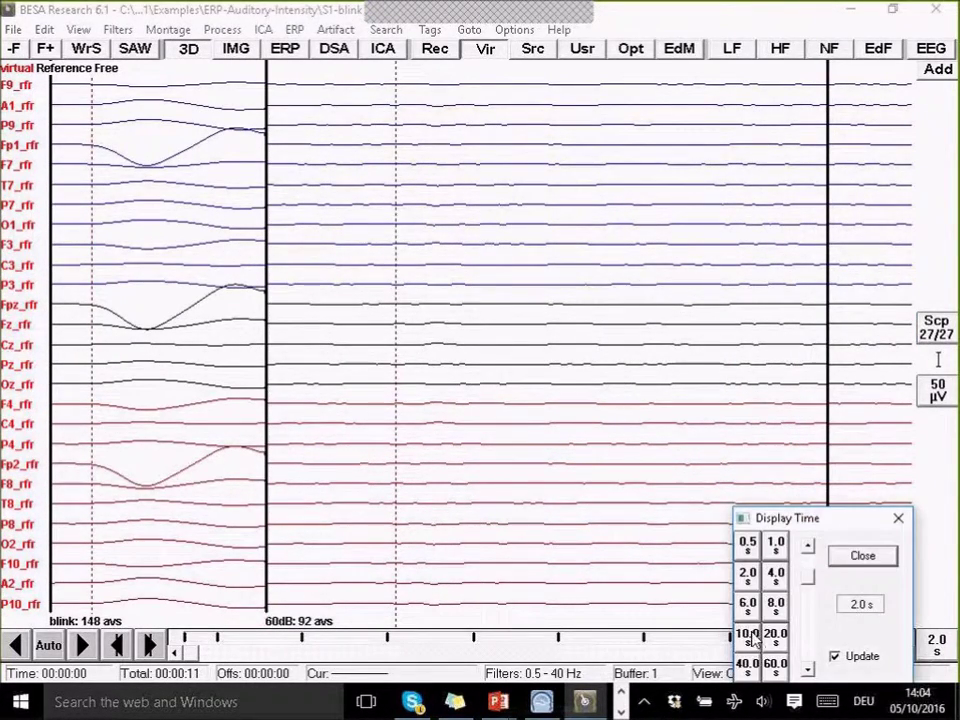
pyautogui.click(778, 604)
pyautogui.click(862, 557)
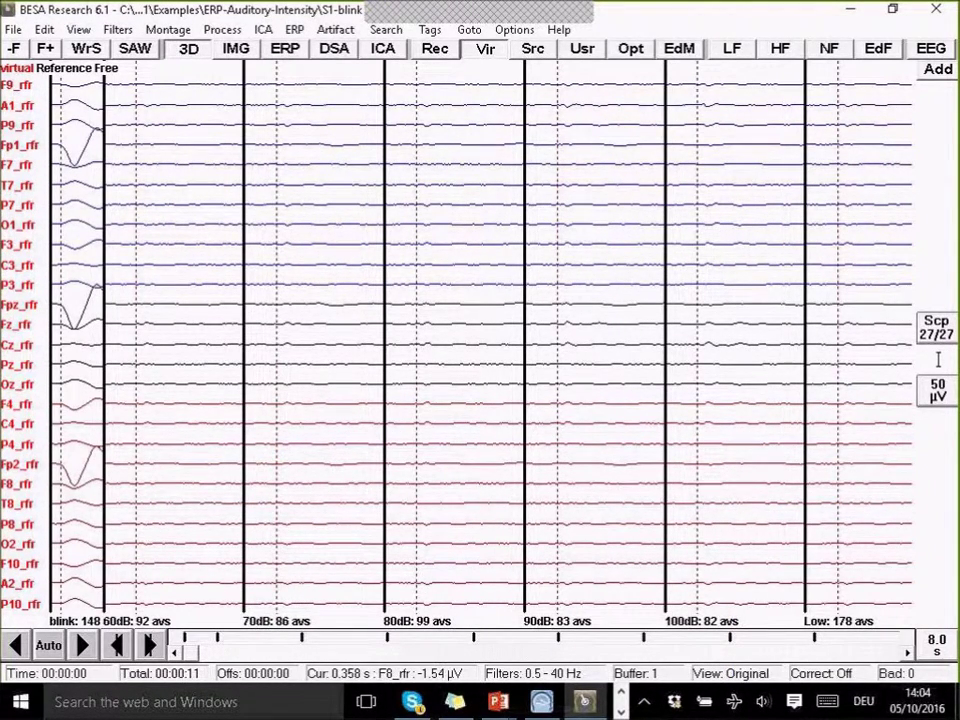
# - Set the scalp channel scale to 10 µV and the display time to 2.0 s, using the virtual Reference Free montage
pyautogui.click(937, 393)
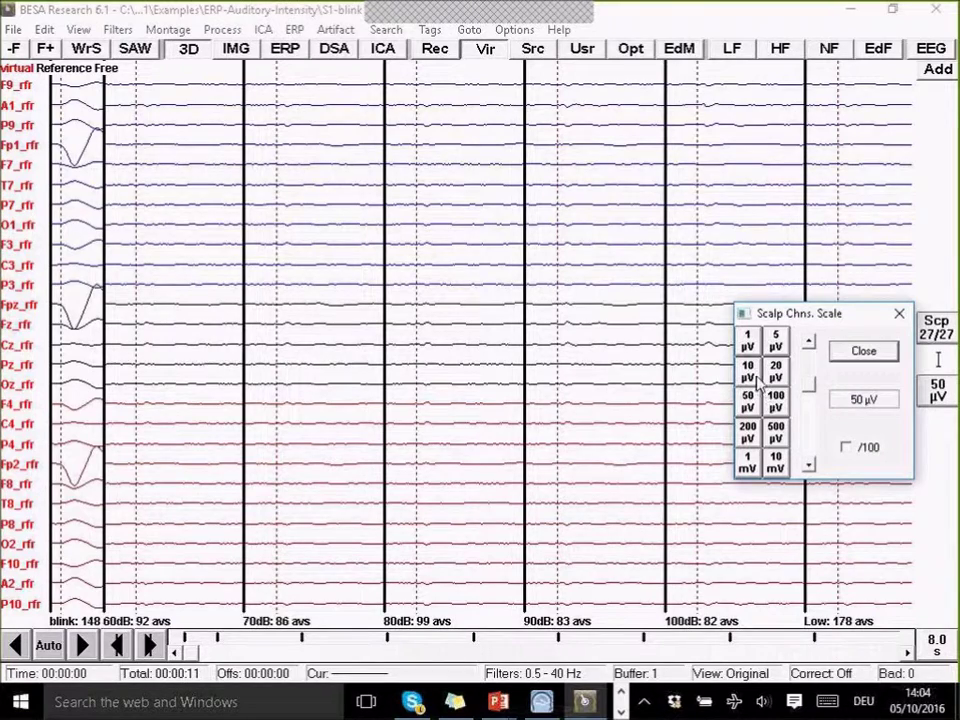
pyautogui.click(756, 380)
pyautogui.click(863, 351)
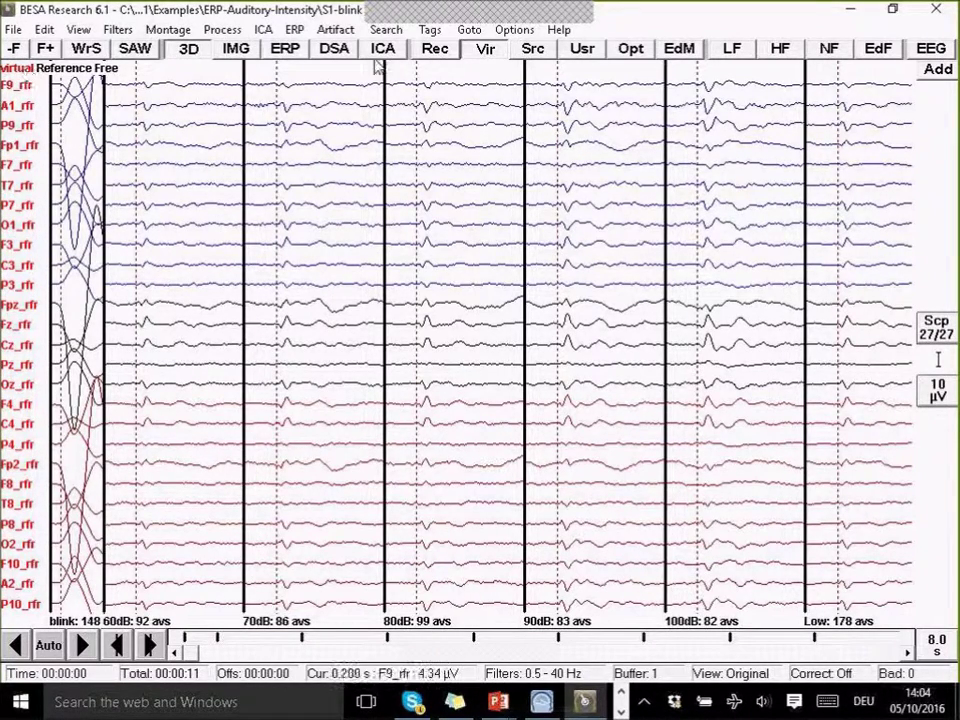
pyautogui.click(487, 52)
pyautogui.click(523, 61)
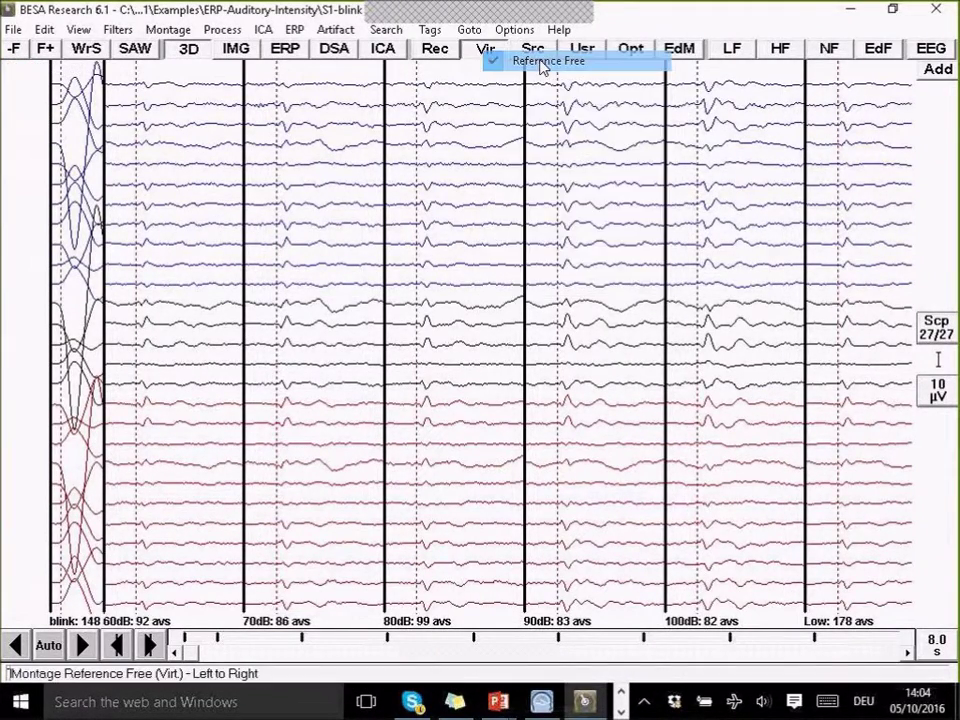
pyautogui.click(937, 645)
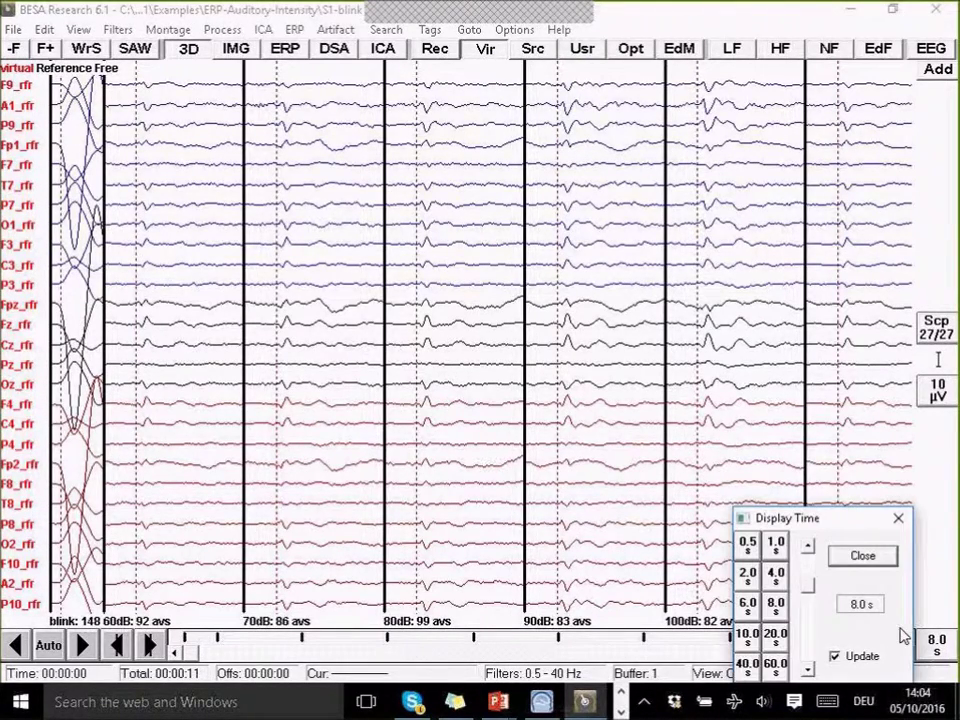
pyautogui.click(750, 575)
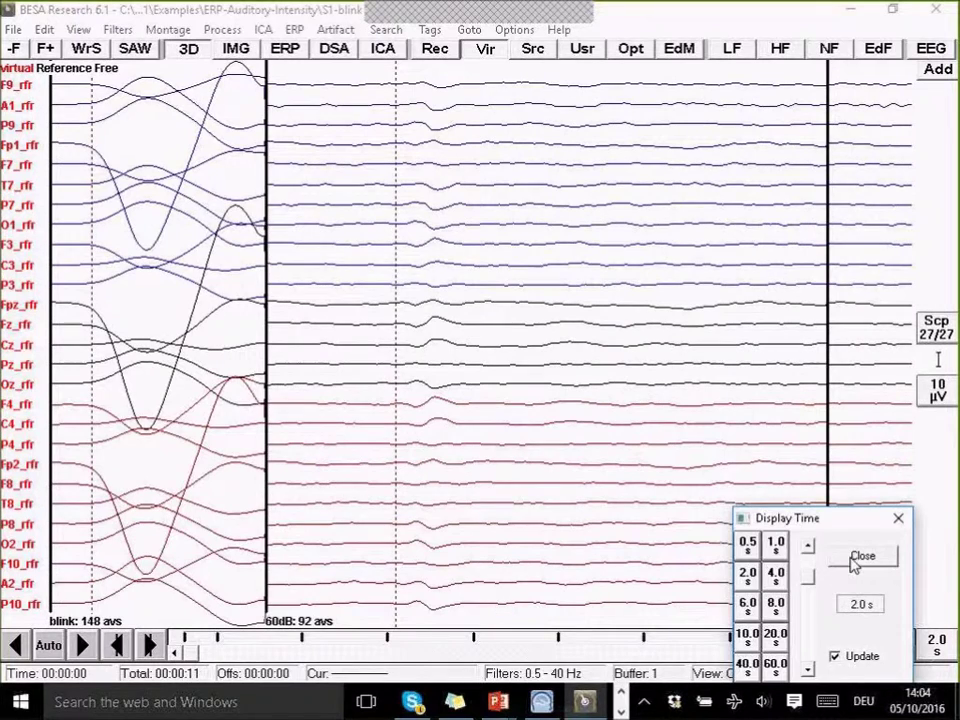
pyautogui.click(860, 557)
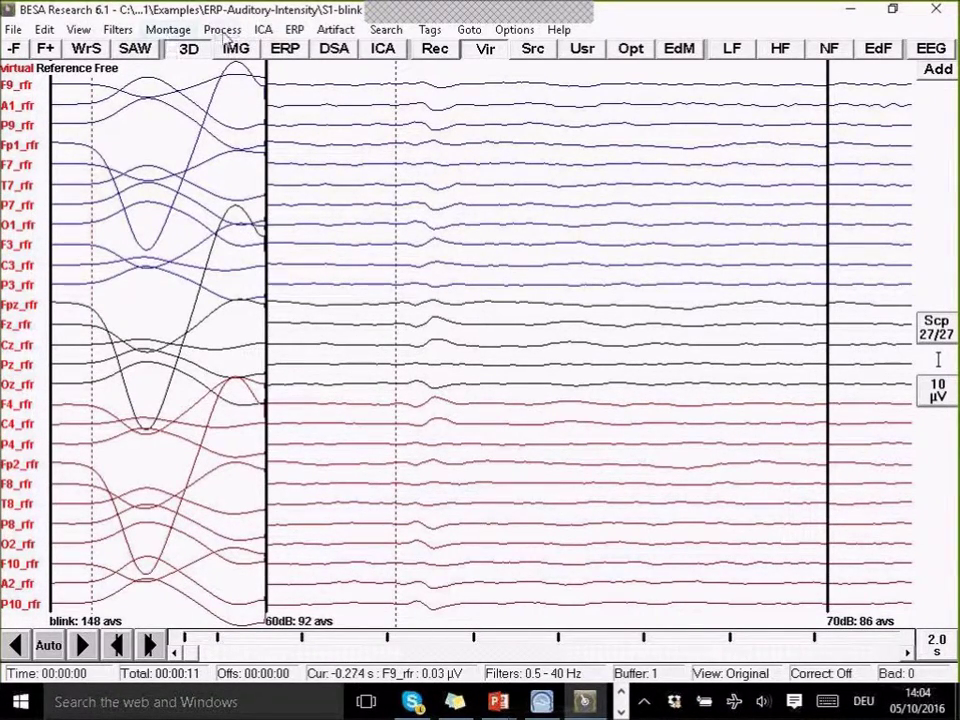
# - Enable blink artifact correction with 1 topography (i99) and no model of brain activity (SSP - Regression)
pyautogui.click(328, 32)
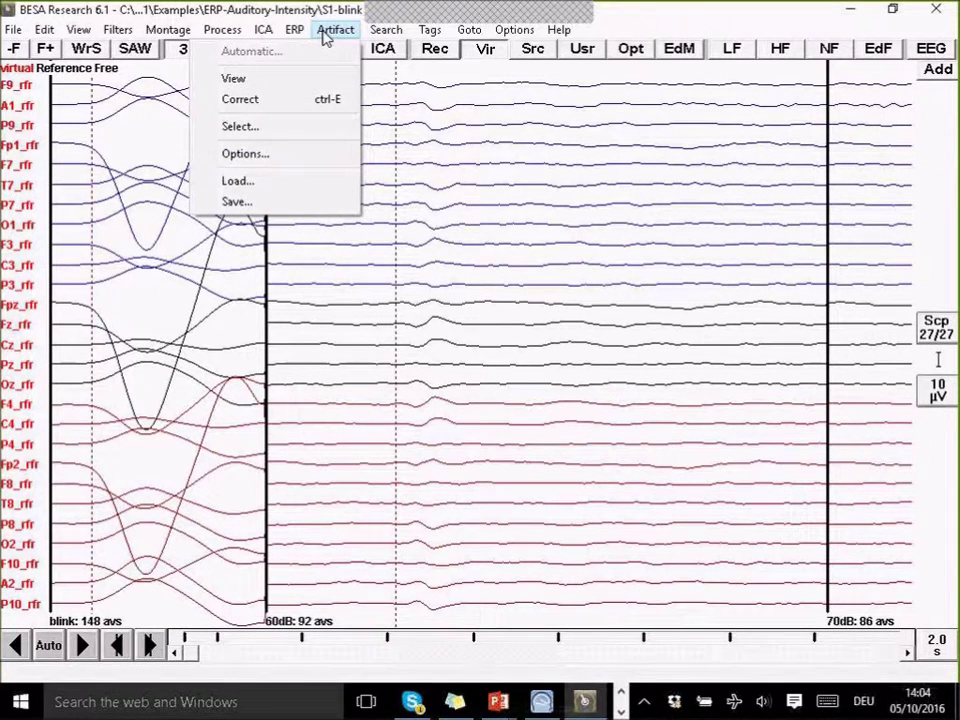
pyautogui.click(298, 134)
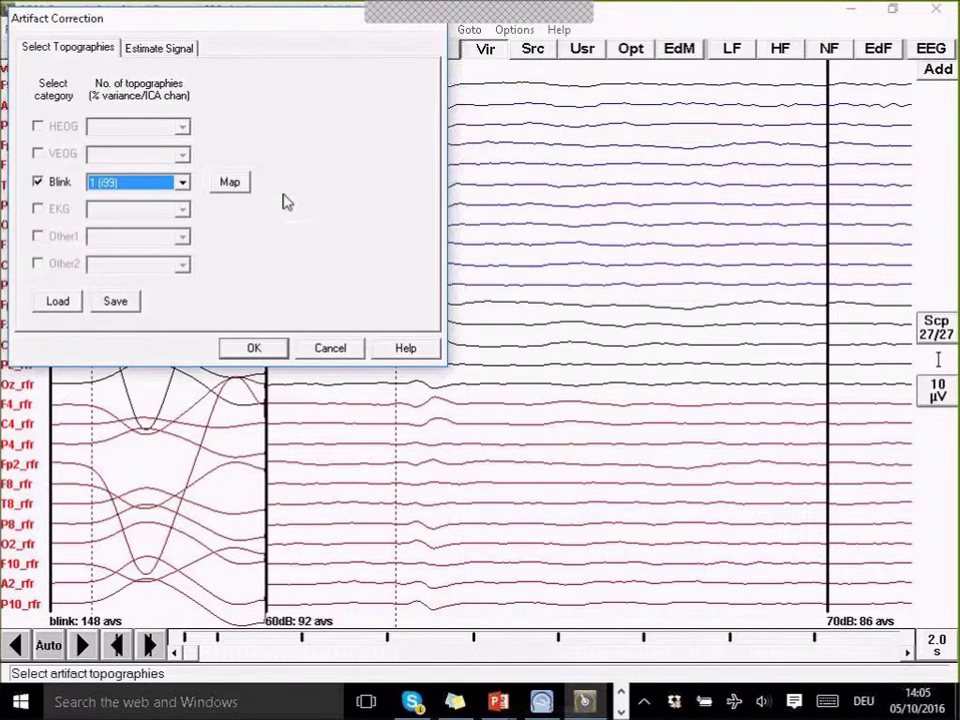
pyautogui.click(38, 183)
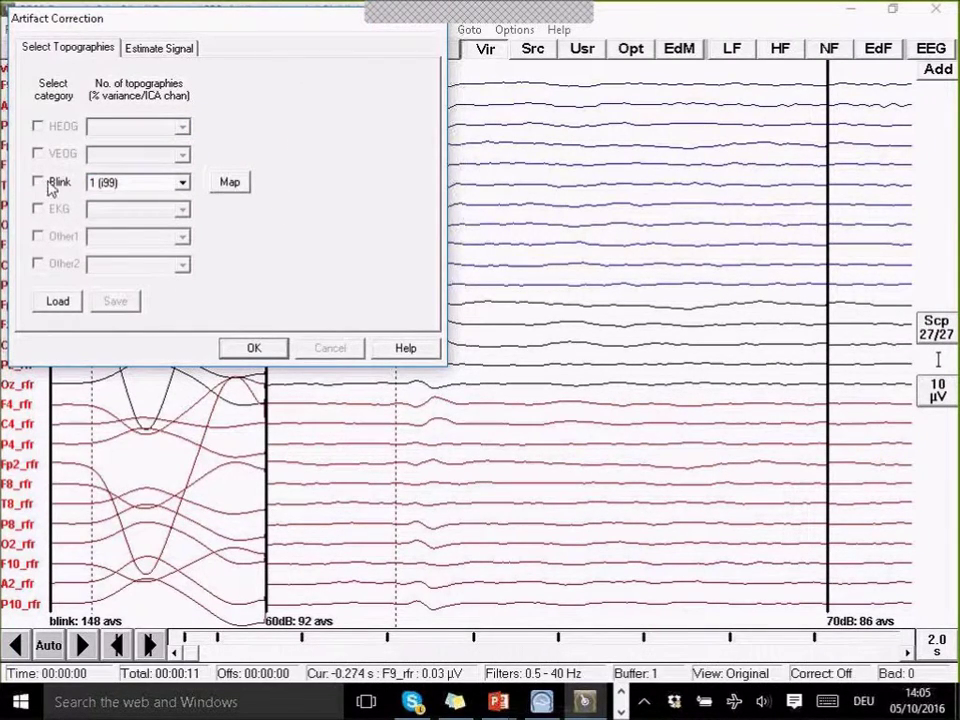
pyautogui.click(182, 183)
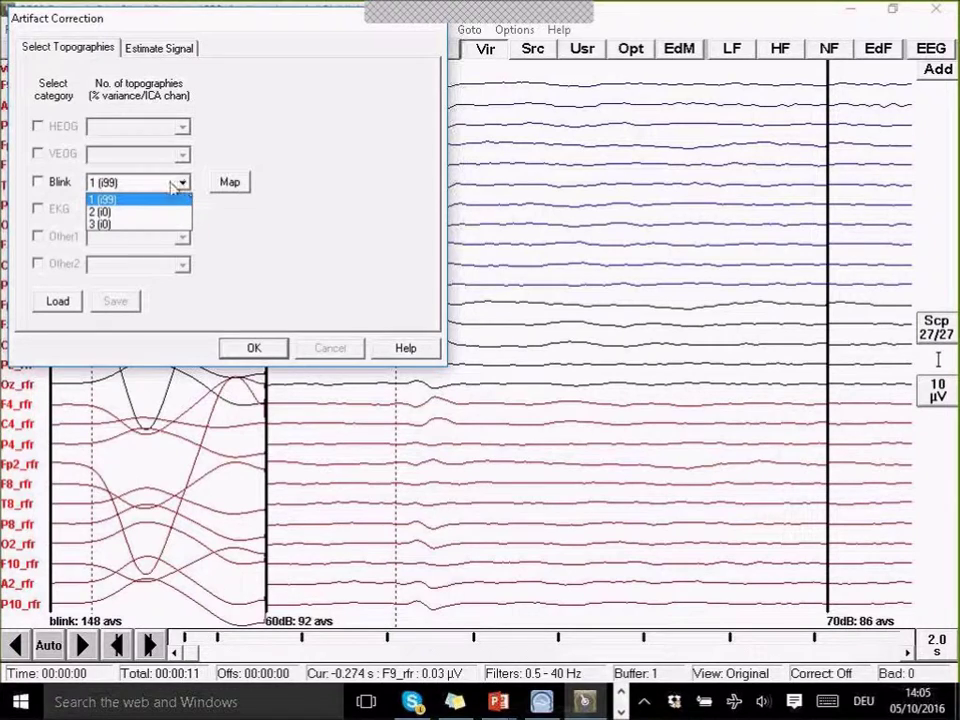
pyautogui.click(182, 186)
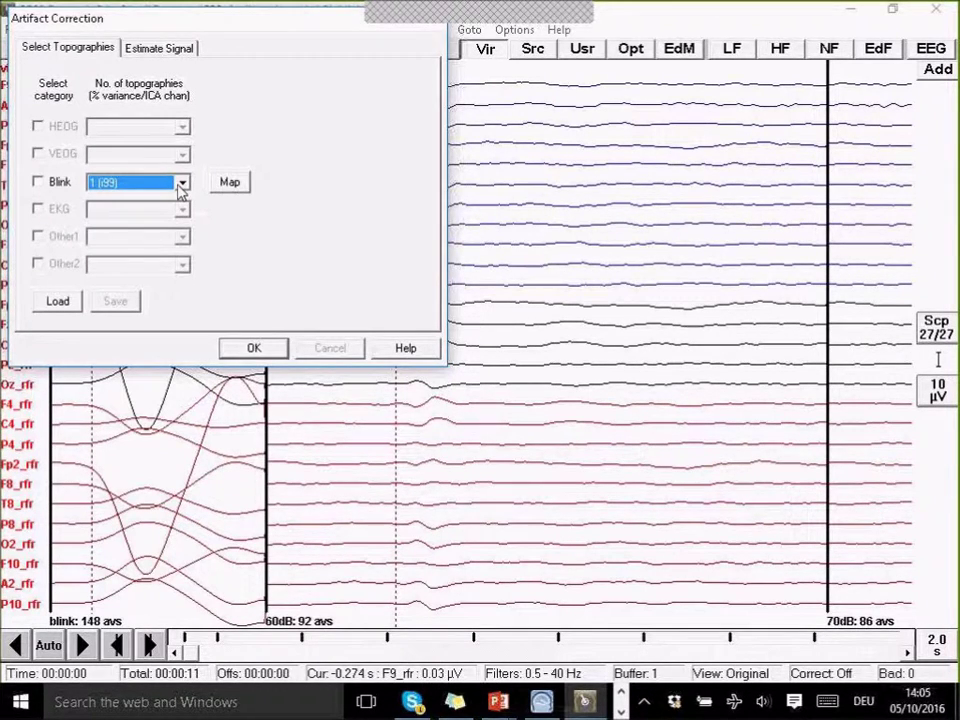
pyautogui.click(39, 185)
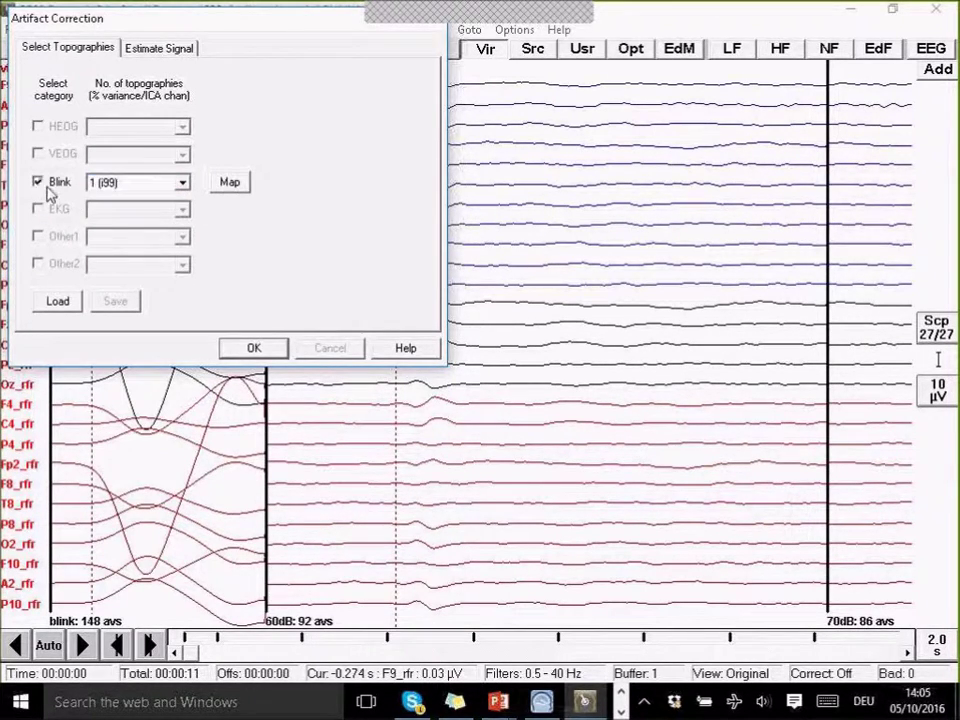
pyautogui.click(39, 183)
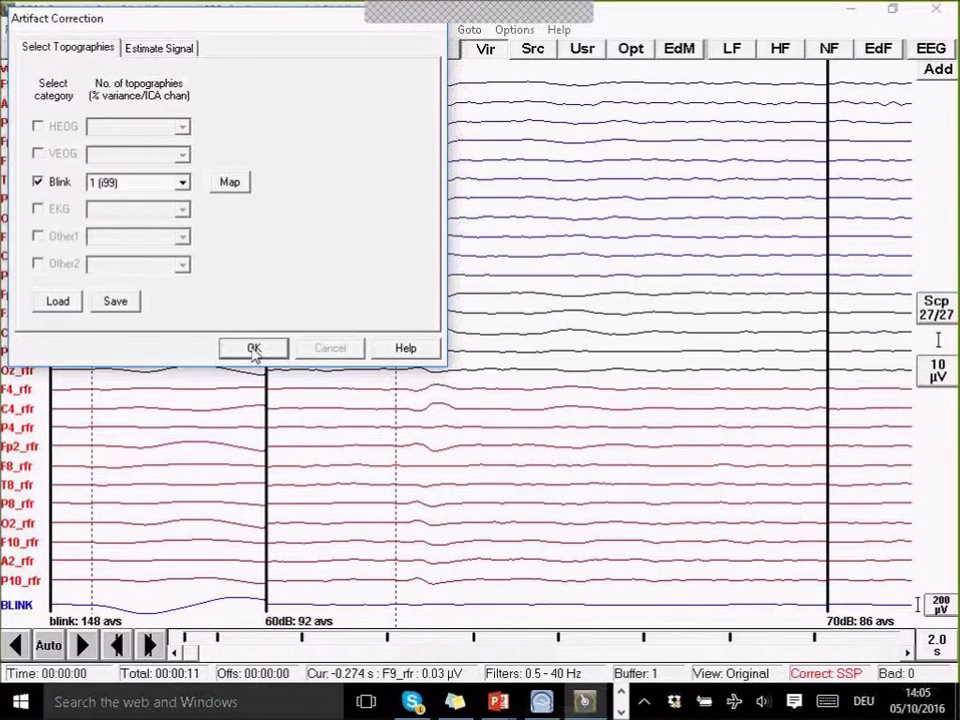
pyautogui.click(144, 52)
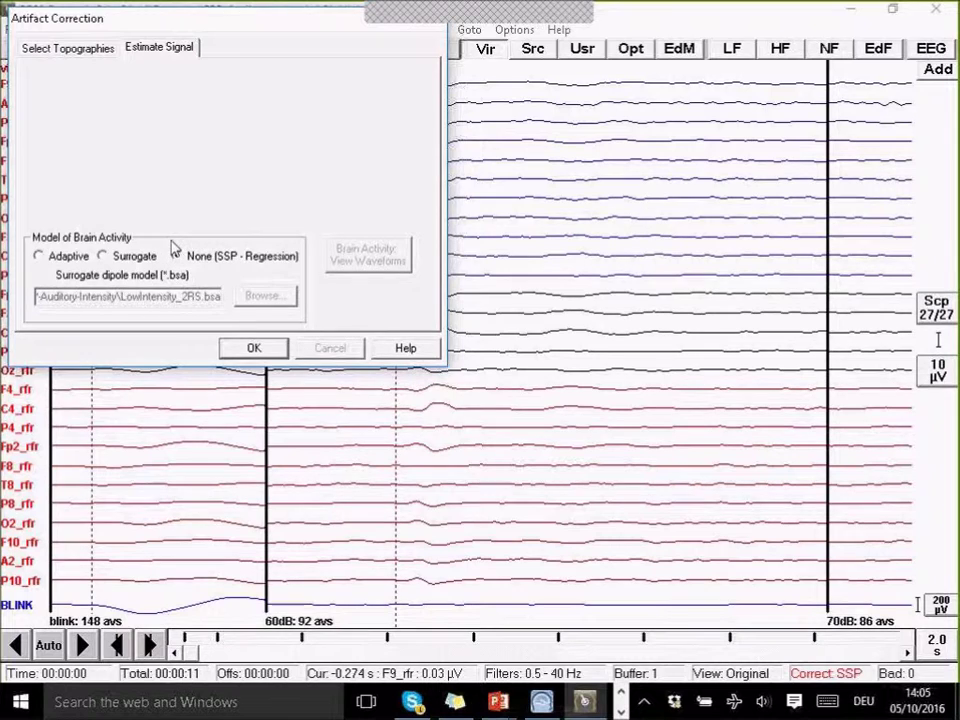
pyautogui.click(254, 352)
pyautogui.click(255, 350)
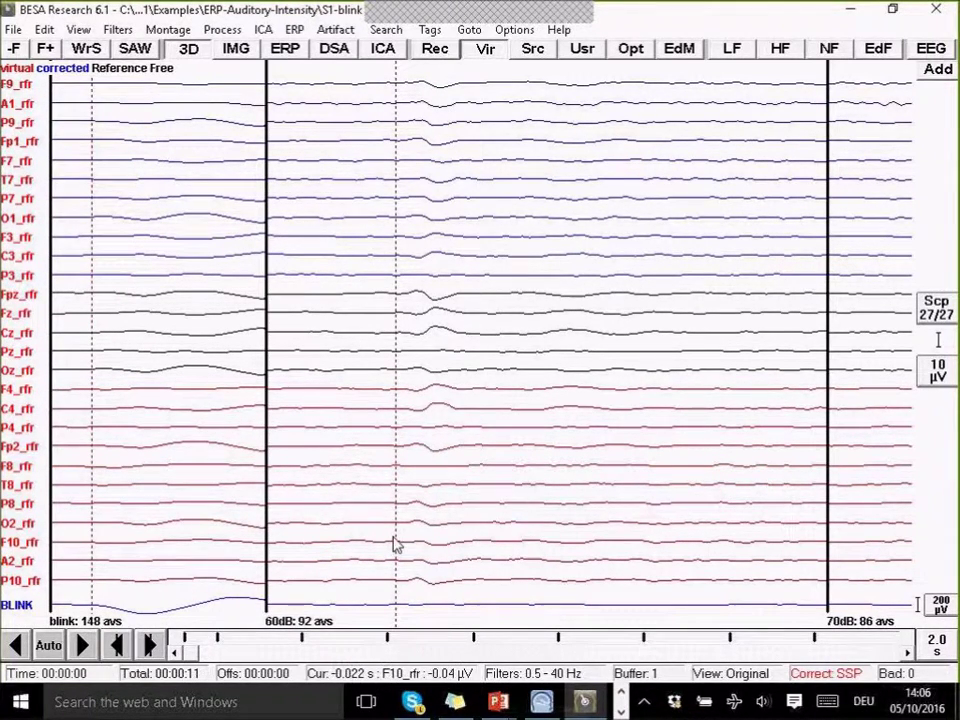
# - Set the scale of the BLINK artifact channel to 20 µV
pyautogui.click(941, 607)
pyautogui.click(785, 588)
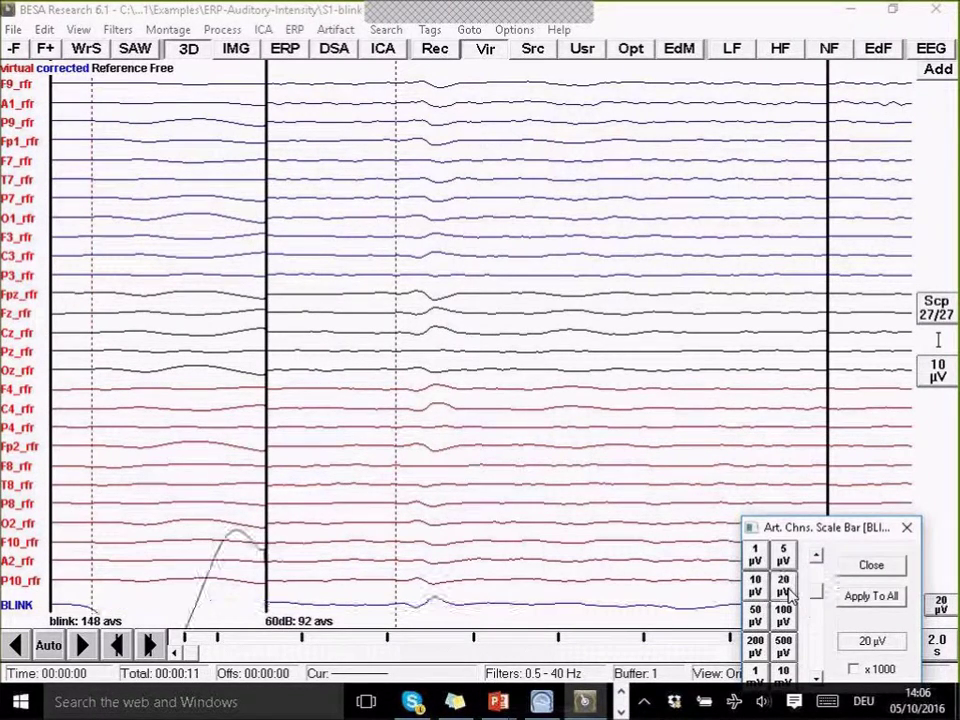
pyautogui.click(871, 566)
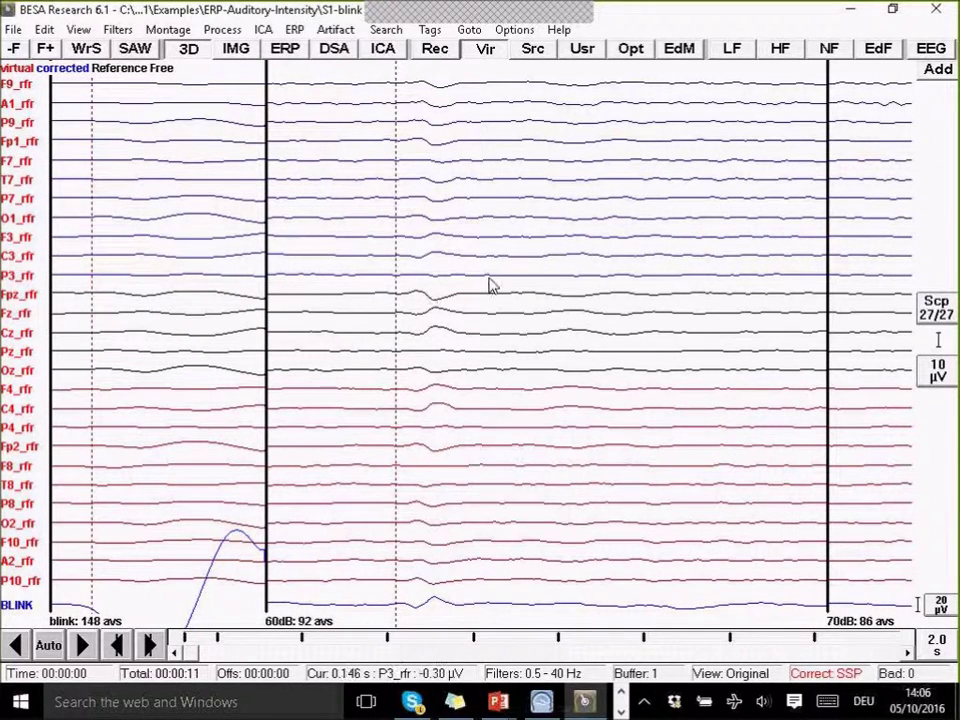
# - Show the 3D voltage map of the 60dB peak at about 101 ms, turn artifact correction off, and set the map scale to 0.79 µV/step
pyautogui.doubleClick(439, 168)
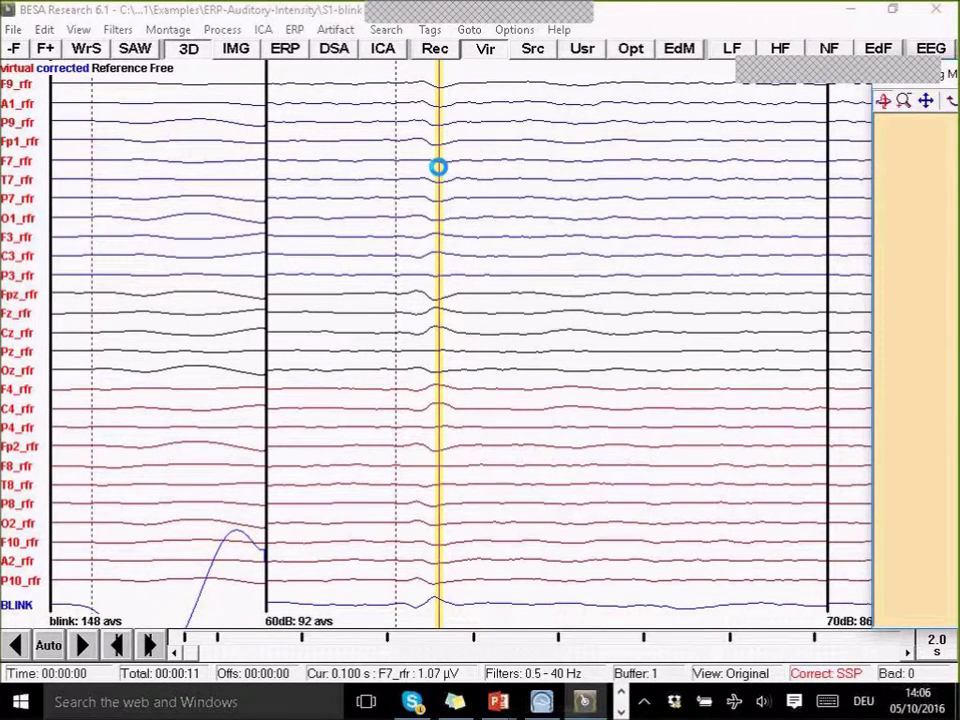
pyautogui.moveTo(948, 78); pyautogui.dragTo(694, 72)
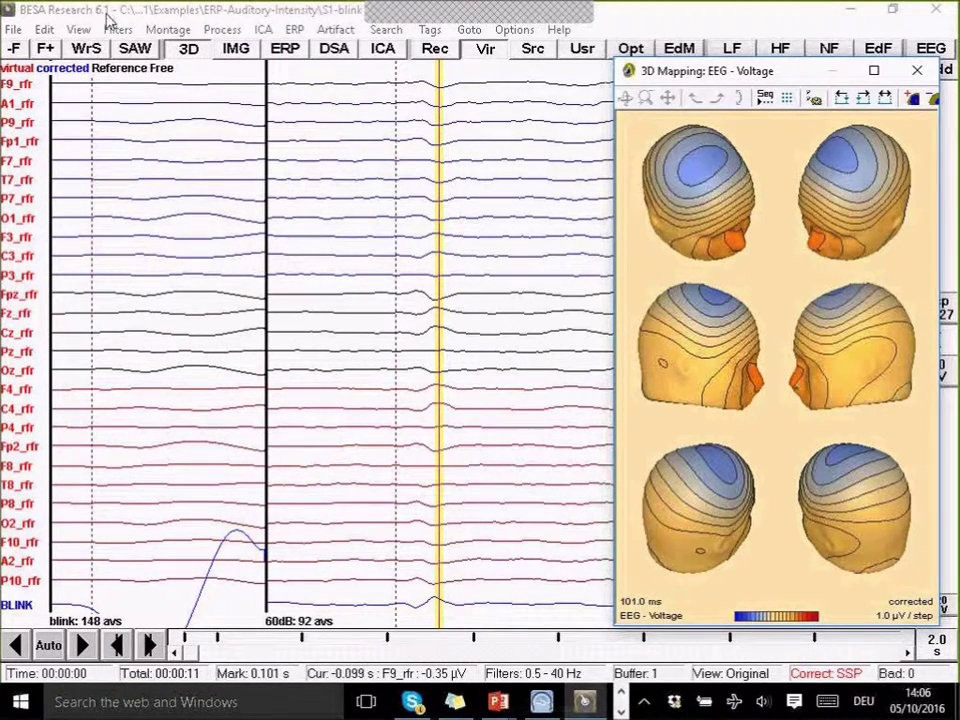
pyautogui.click(335, 29)
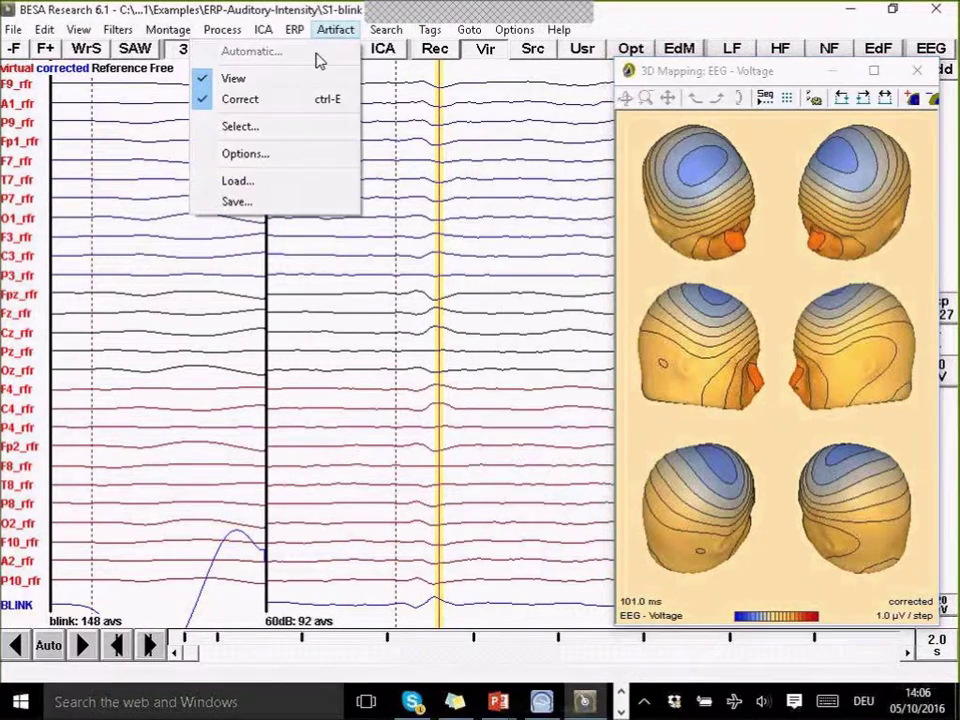
pyautogui.click(262, 101)
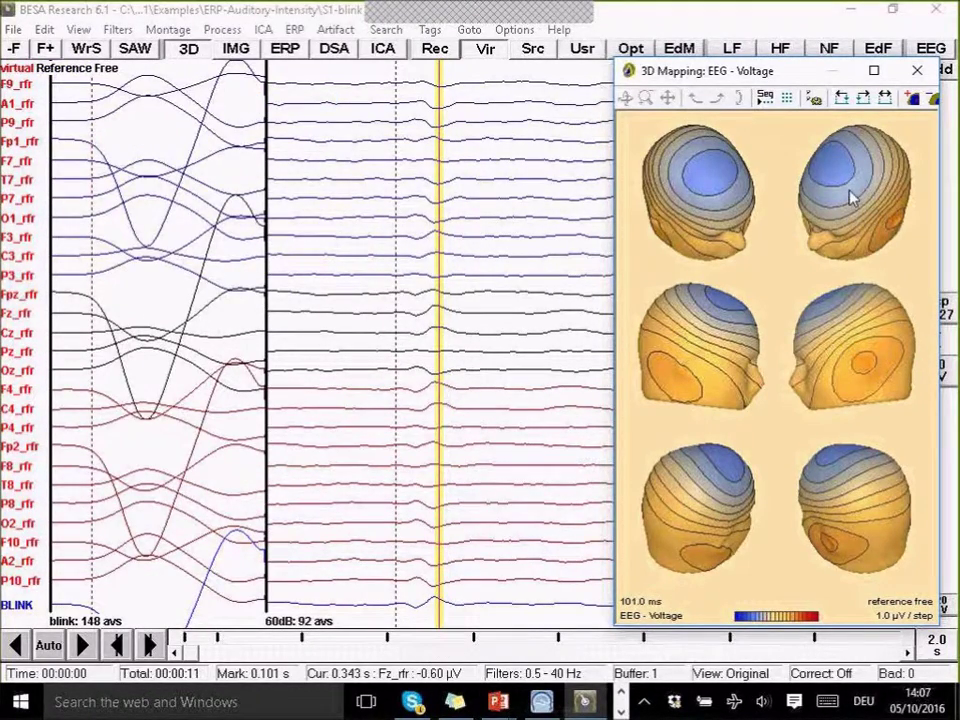
pyautogui.click(912, 97)
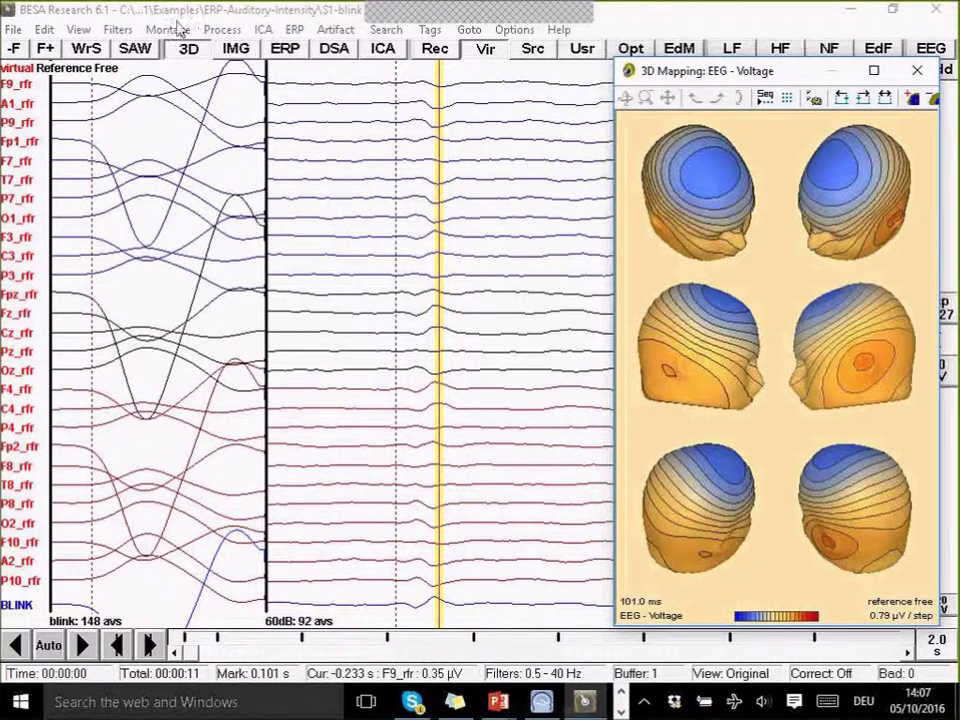
# - Turn artifact correction back on to compare the corrected voltage map, and close the 3D map
pyautogui.click(215, 22)
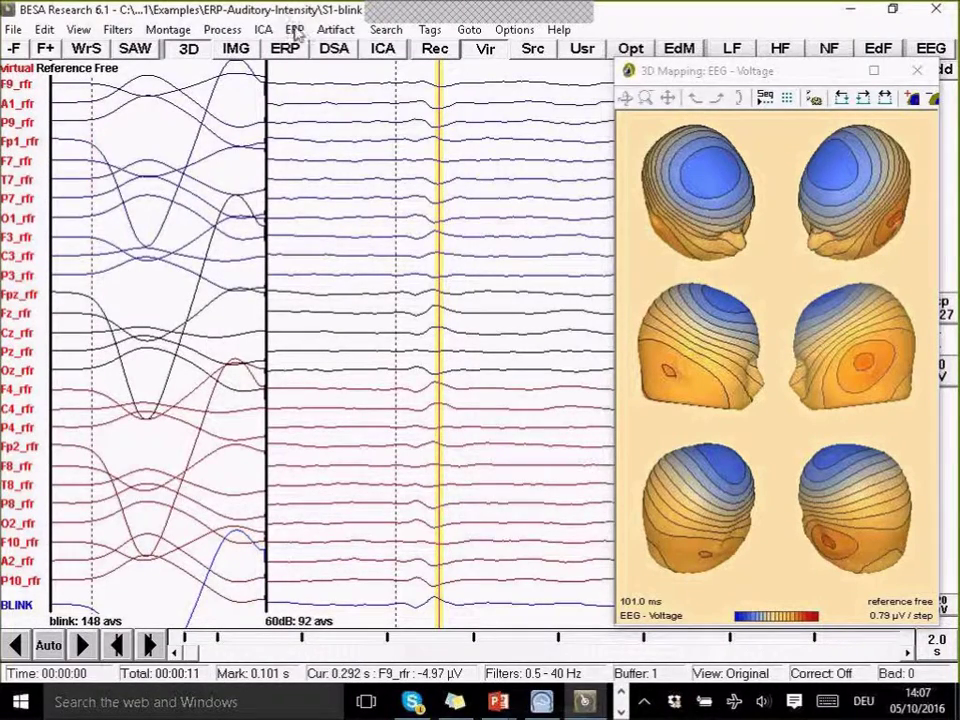
pyautogui.click(330, 31)
pyautogui.click(280, 104)
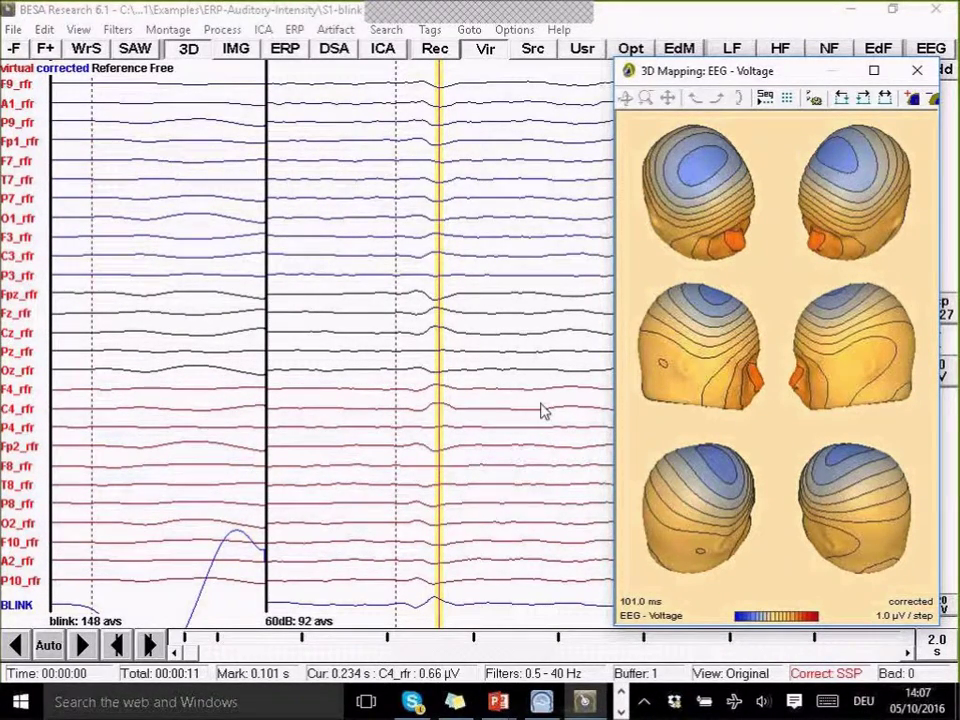
pyautogui.click(919, 74)
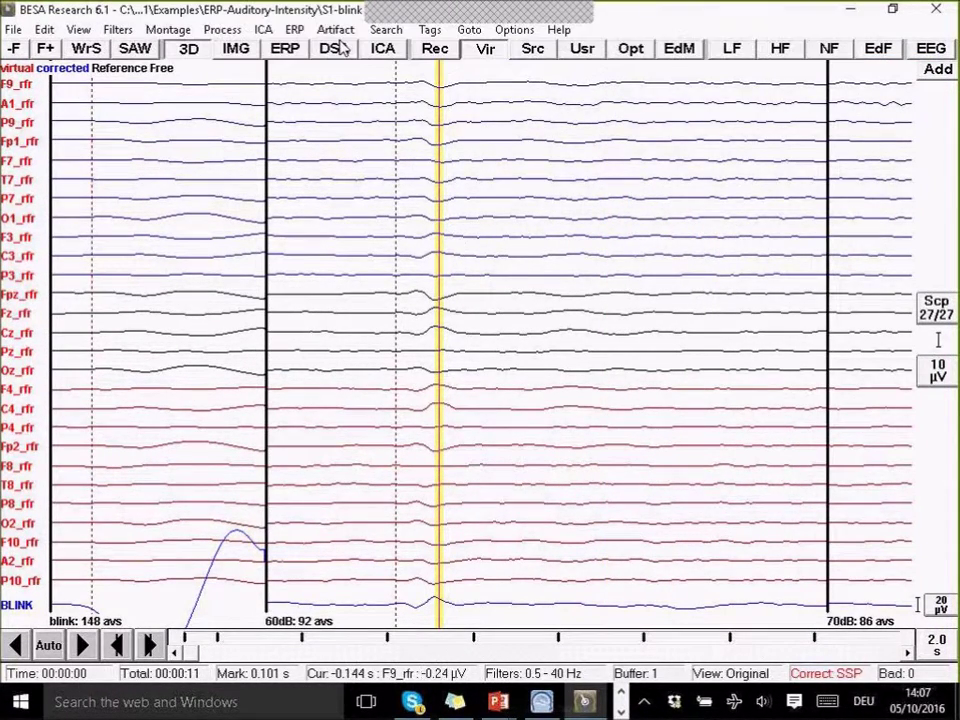
# - Change the artifact correction's model of brain activity to Adaptive, inspect its PCA brain activity waveforms, and apply the correction
pyautogui.click(335, 29)
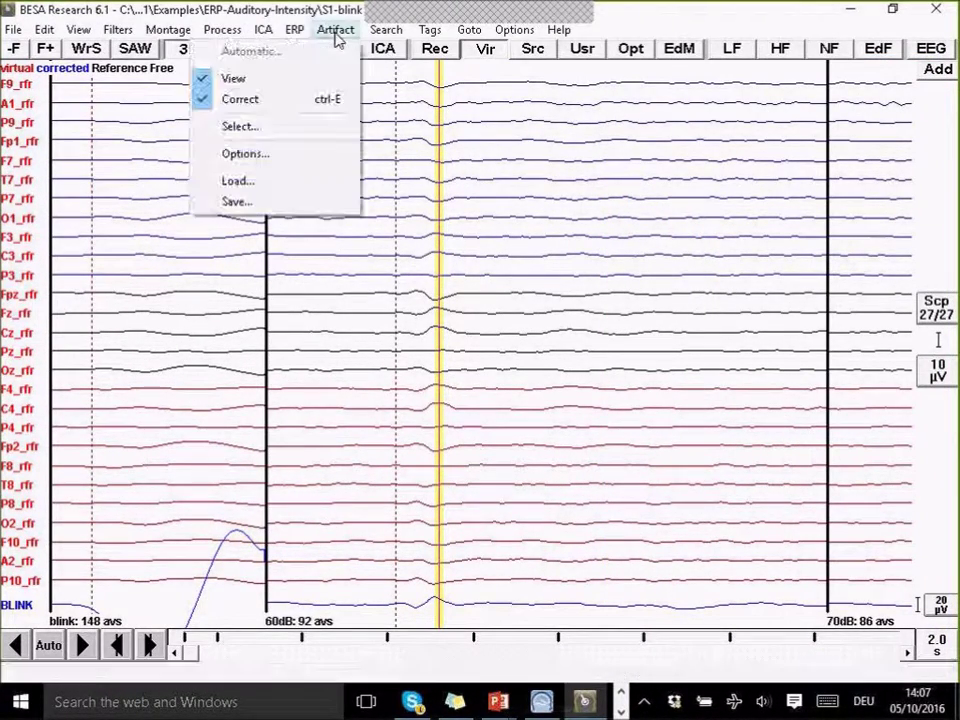
pyautogui.click(307, 131)
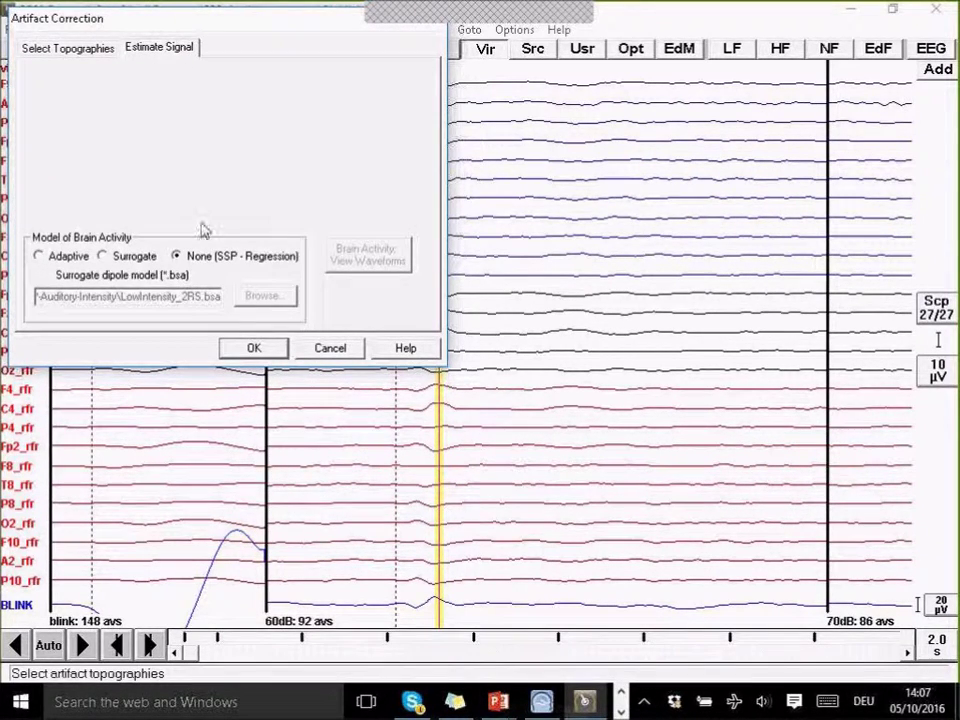
pyautogui.click(39, 257)
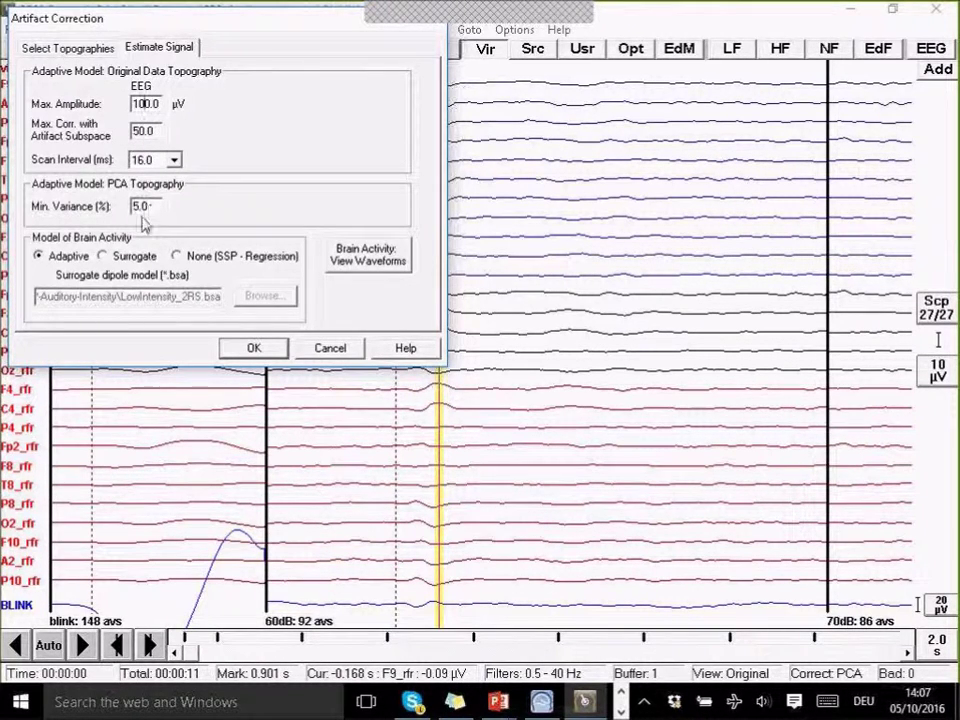
pyautogui.click(360, 264)
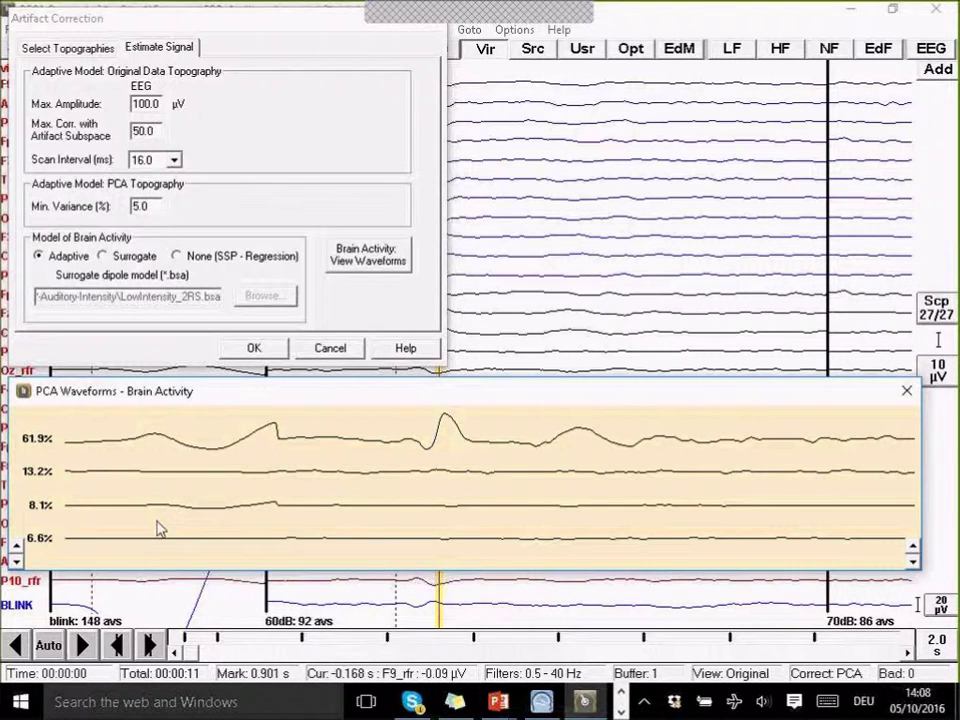
pyautogui.click(906, 393)
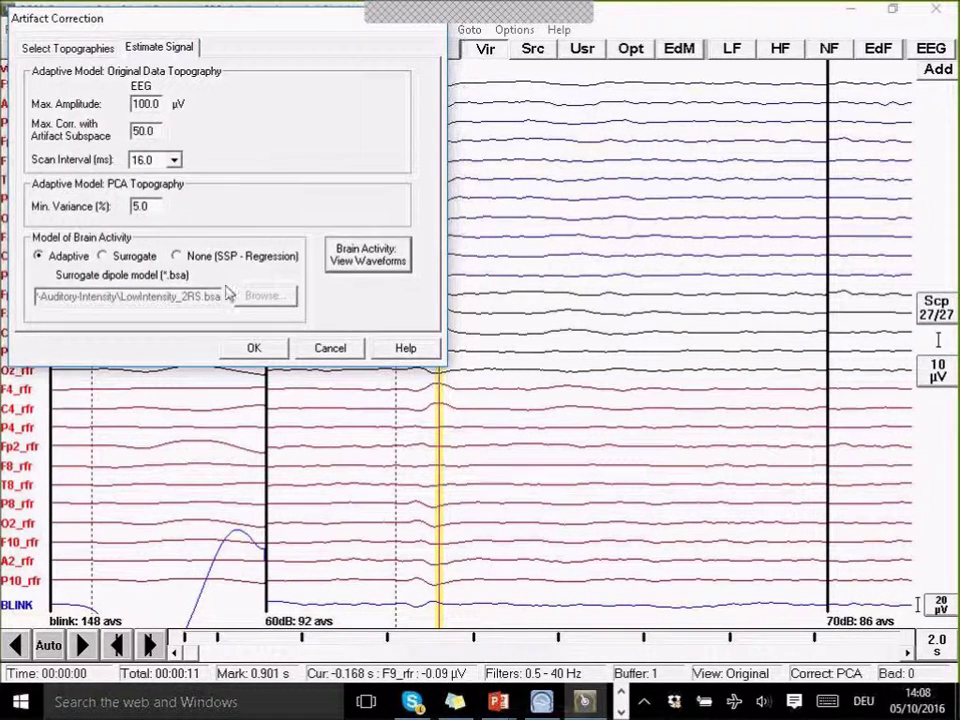
pyautogui.click(254, 352)
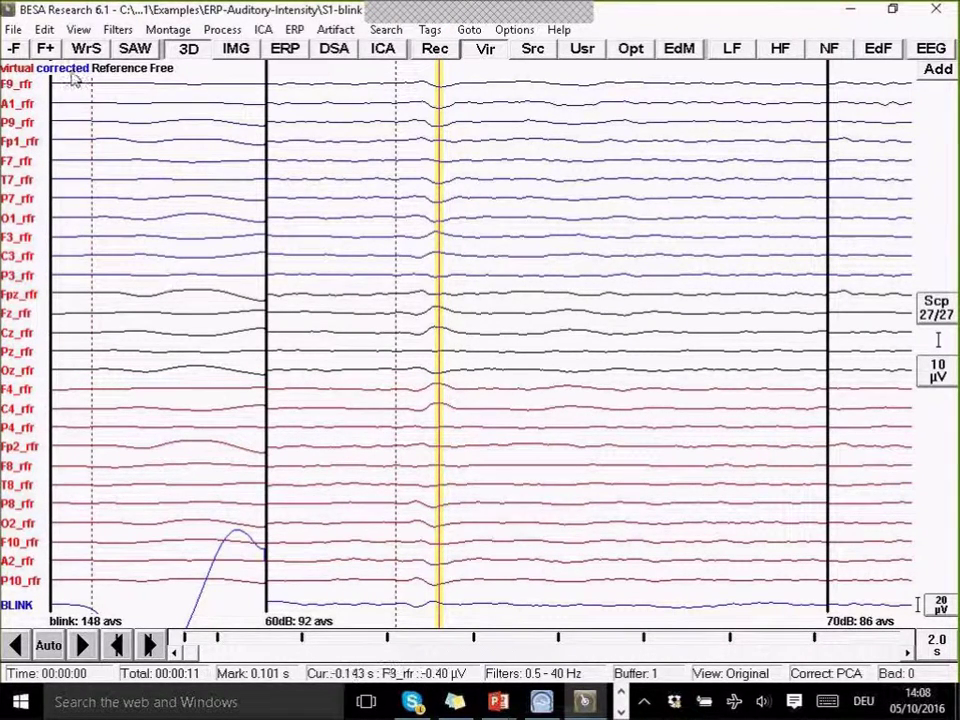
# - Compare the 3D voltage maps of the 60dB peak at about 103 ms with the adaptive artifact correction on and off
pyautogui.click(438, 110)
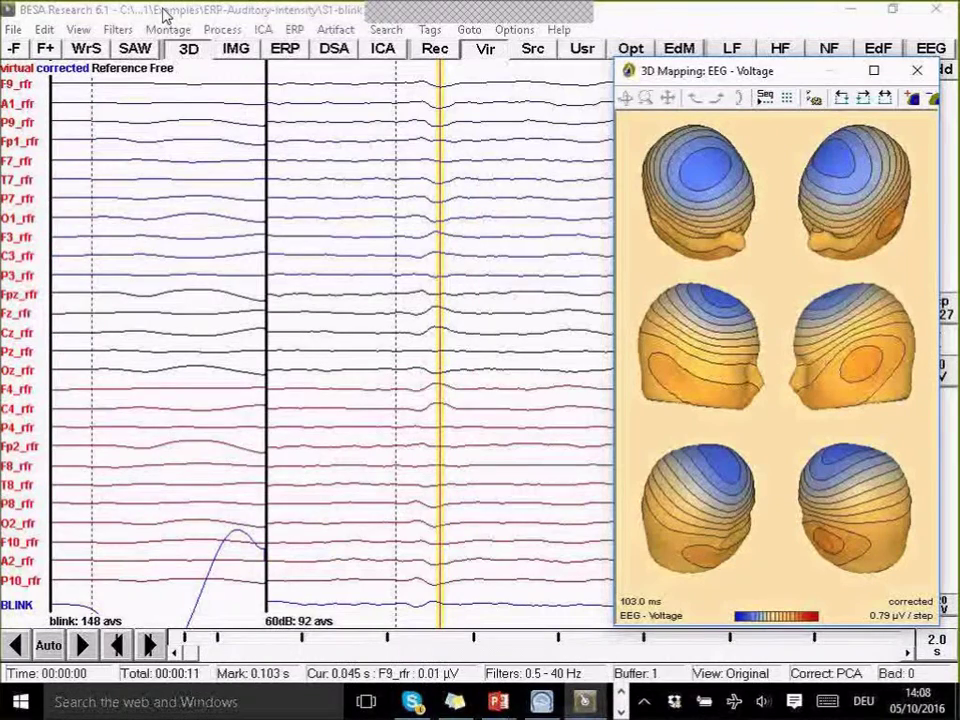
pyautogui.click(917, 70)
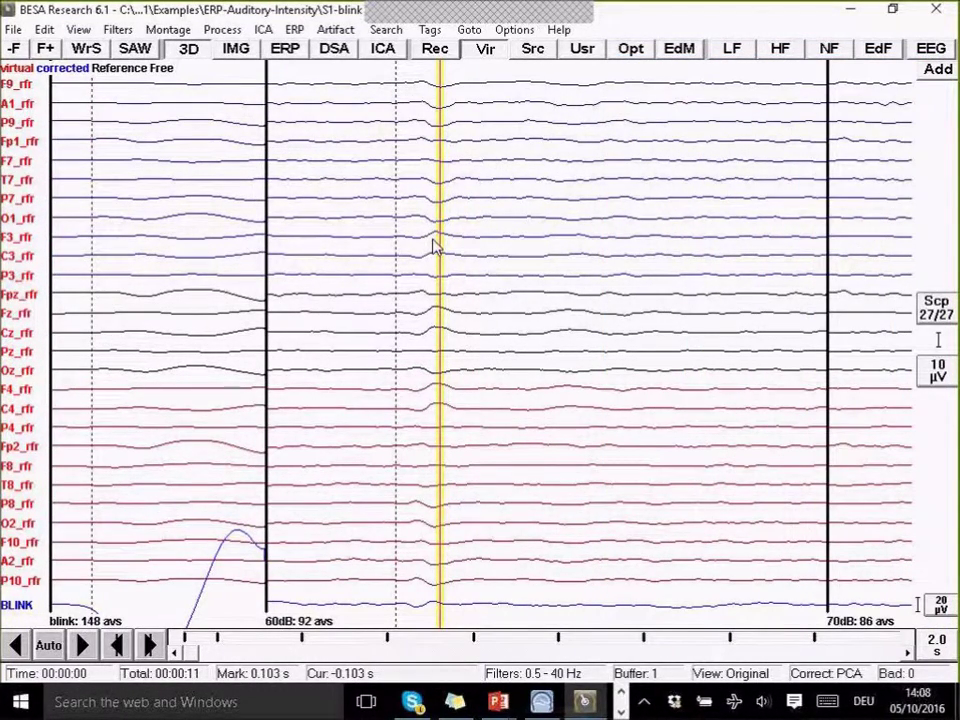
pyautogui.hotkey('ctrl', 'r')
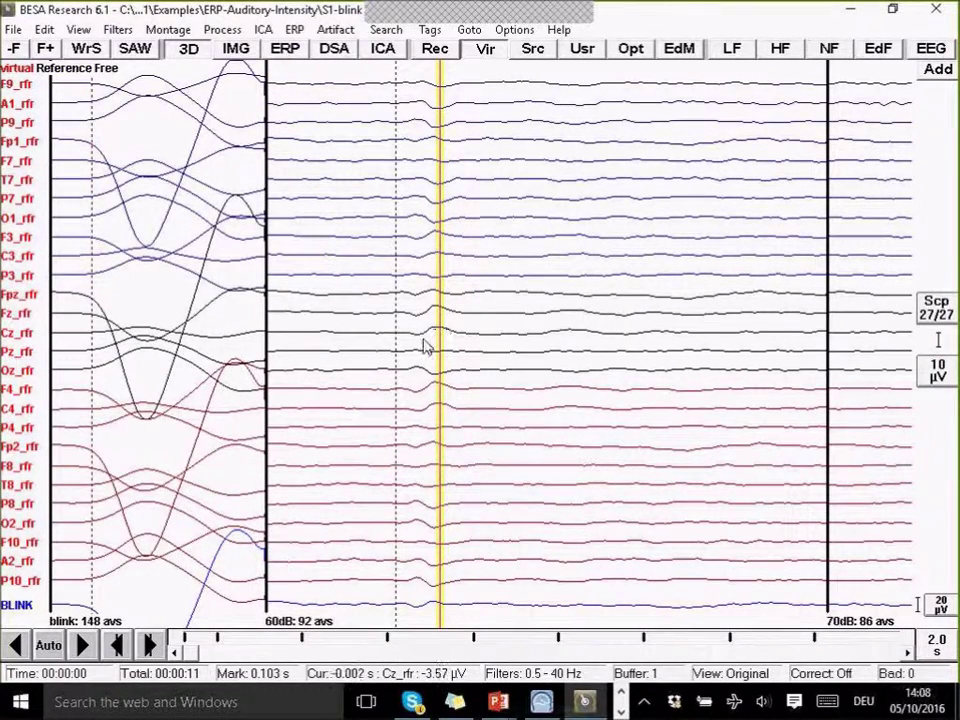
pyautogui.hotkey('ctrl', '3')
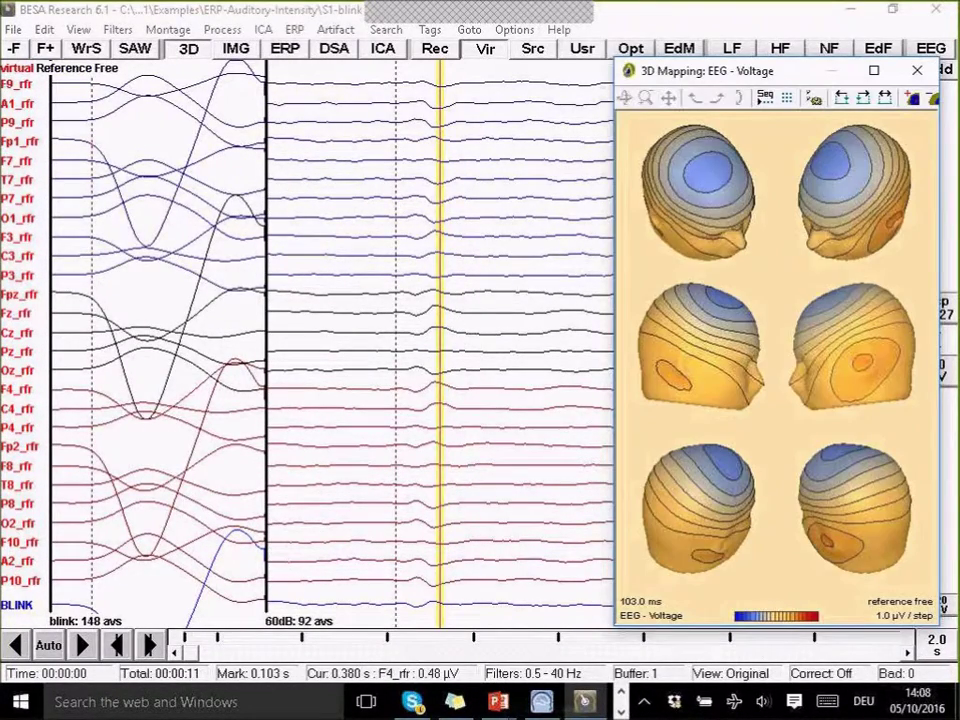
# - Turn artifact correction back on to compare the corrected voltage map at 103 ms, and close the 3D map
pyautogui.click(120, 14)
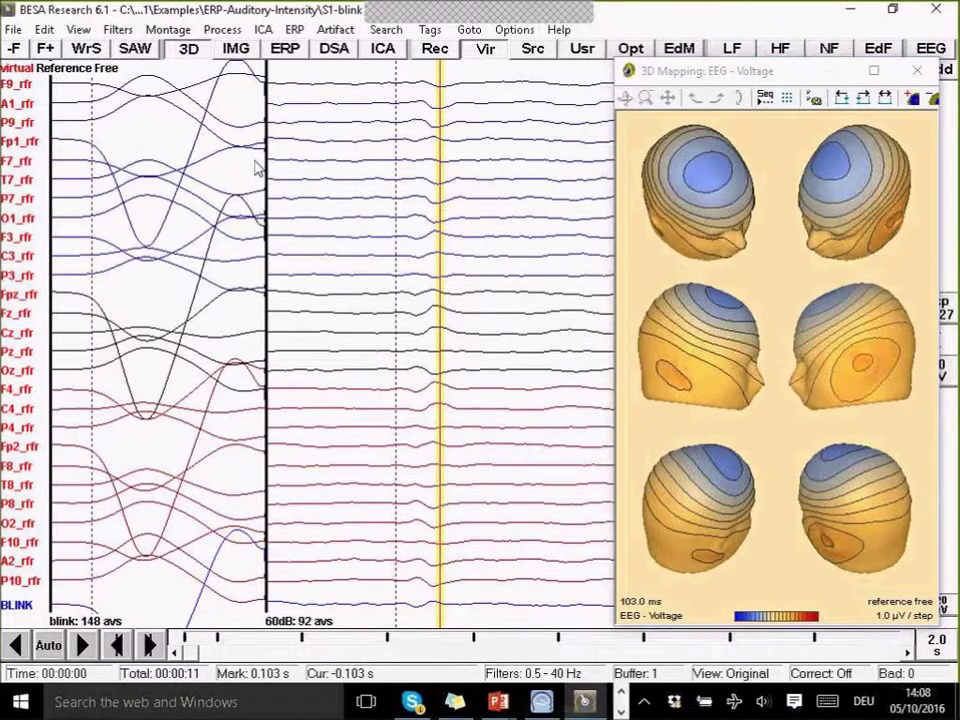
pyautogui.hotkey('ctrl', 'k')
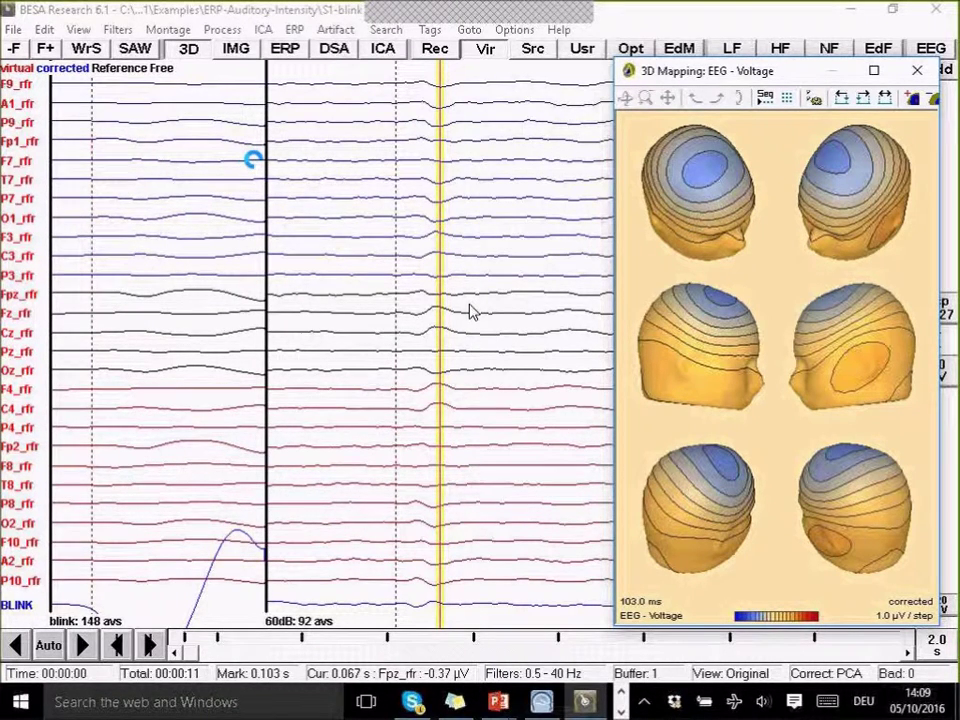
pyautogui.click(919, 74)
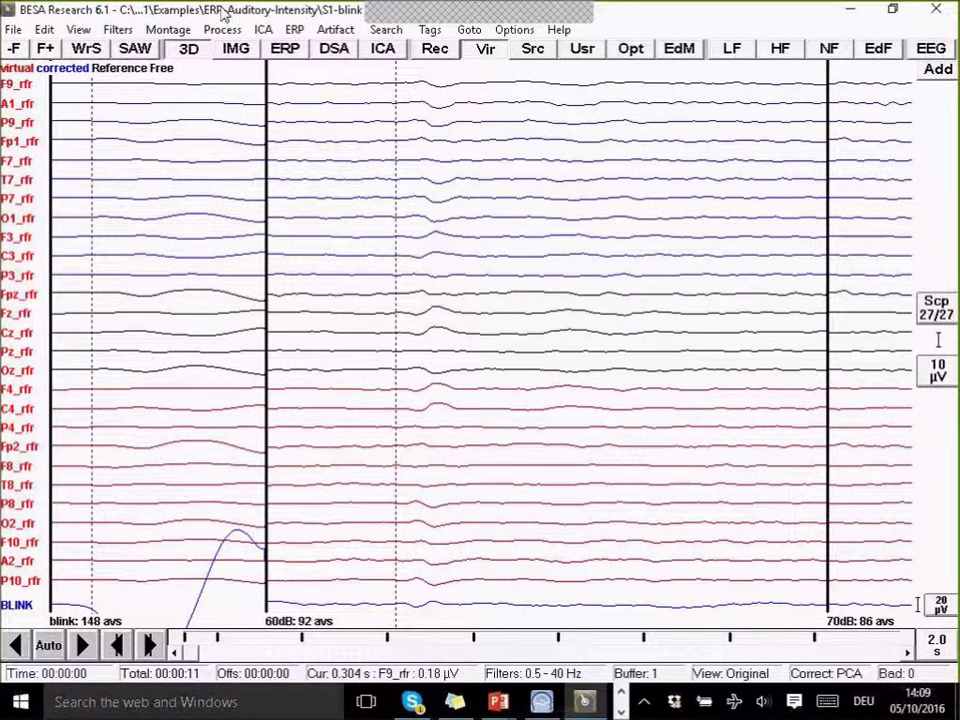
# - Switch to the continuous recording S1.cnt and turn PCA off in the ICA options
pyautogui.click(13, 30)
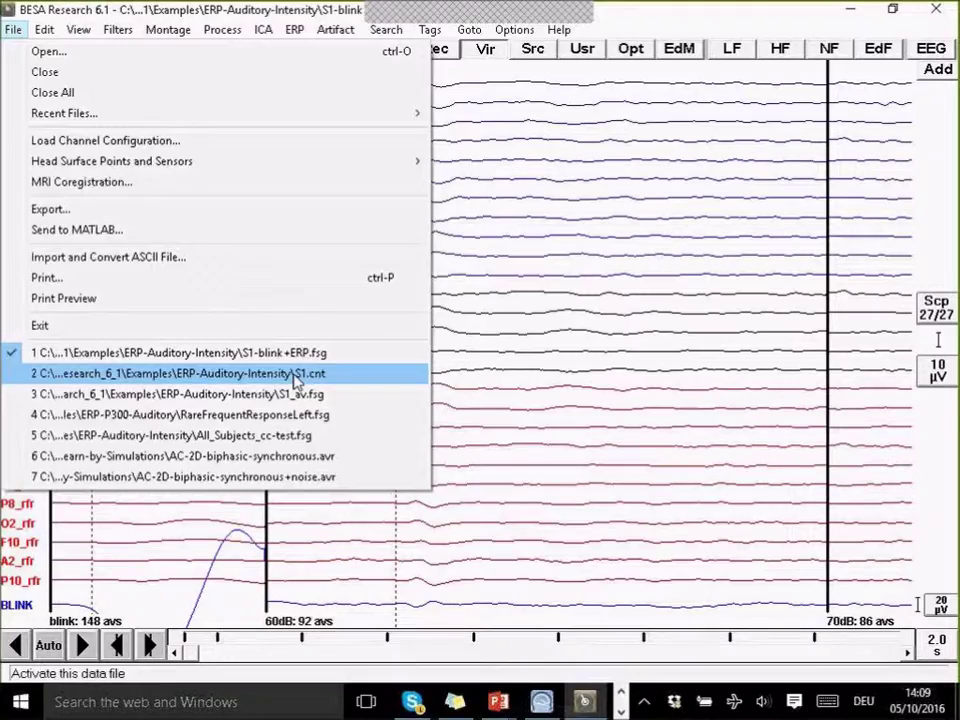
pyautogui.click(296, 378)
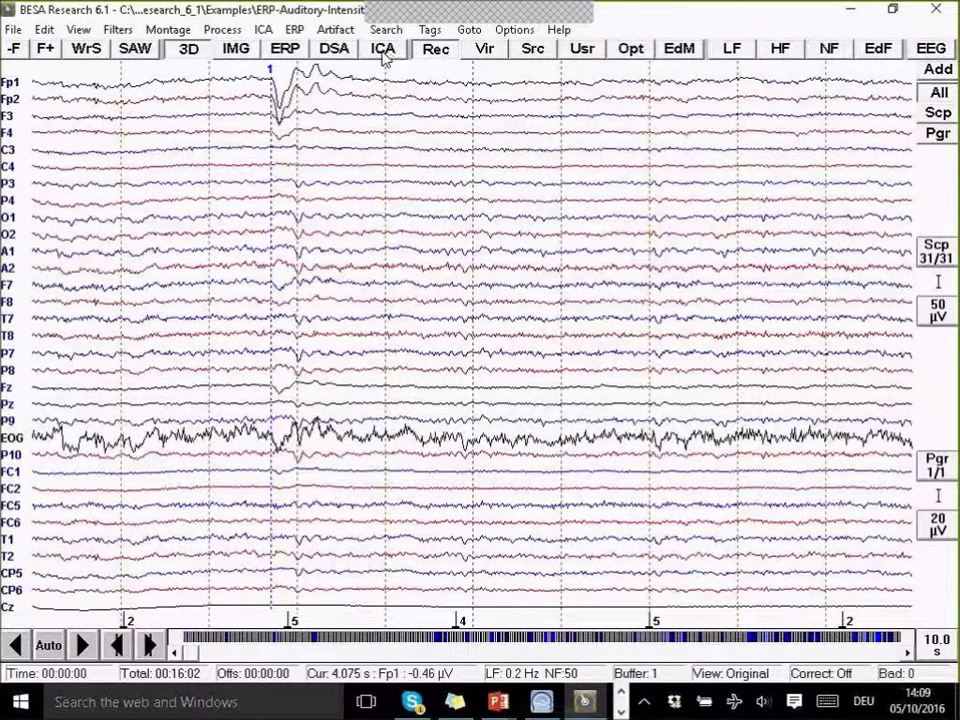
pyautogui.click(384, 50)
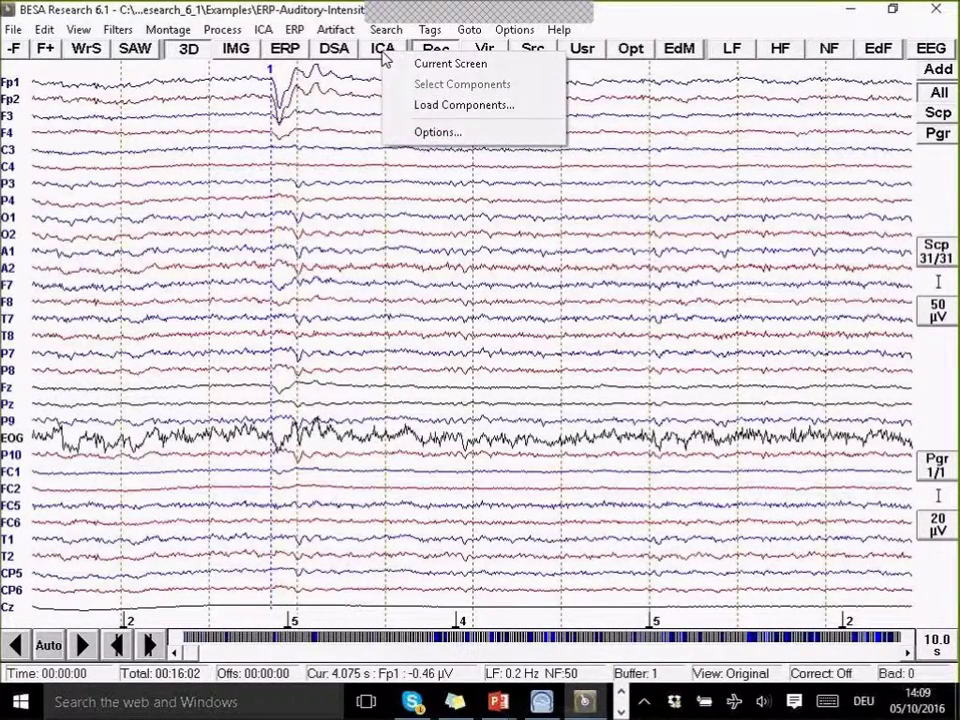
pyautogui.click(428, 133)
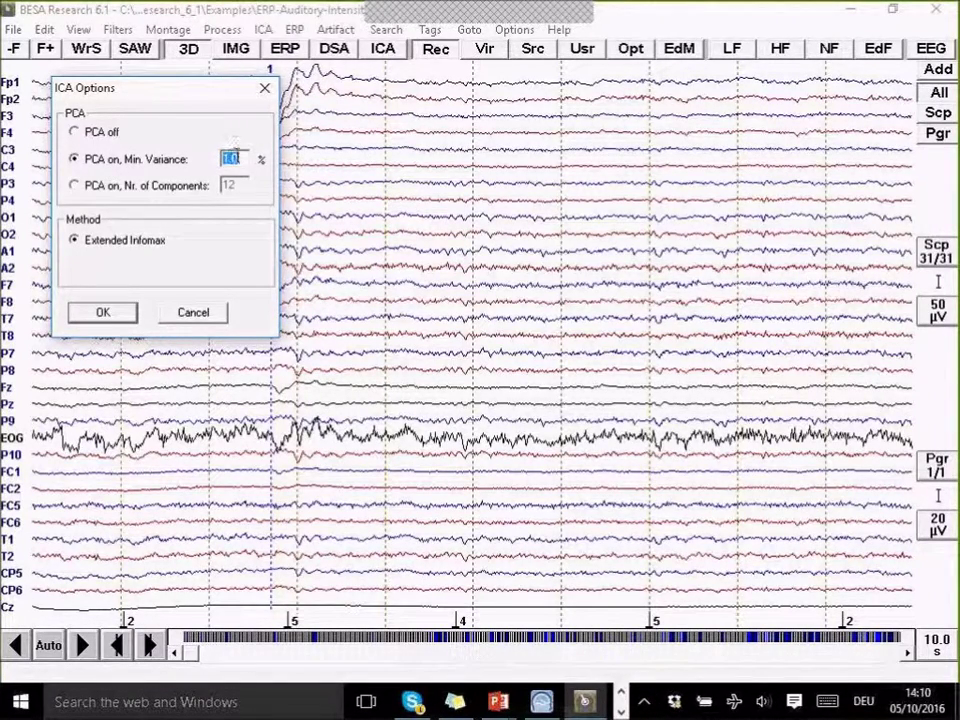
pyautogui.click(74, 132)
pyautogui.click(118, 315)
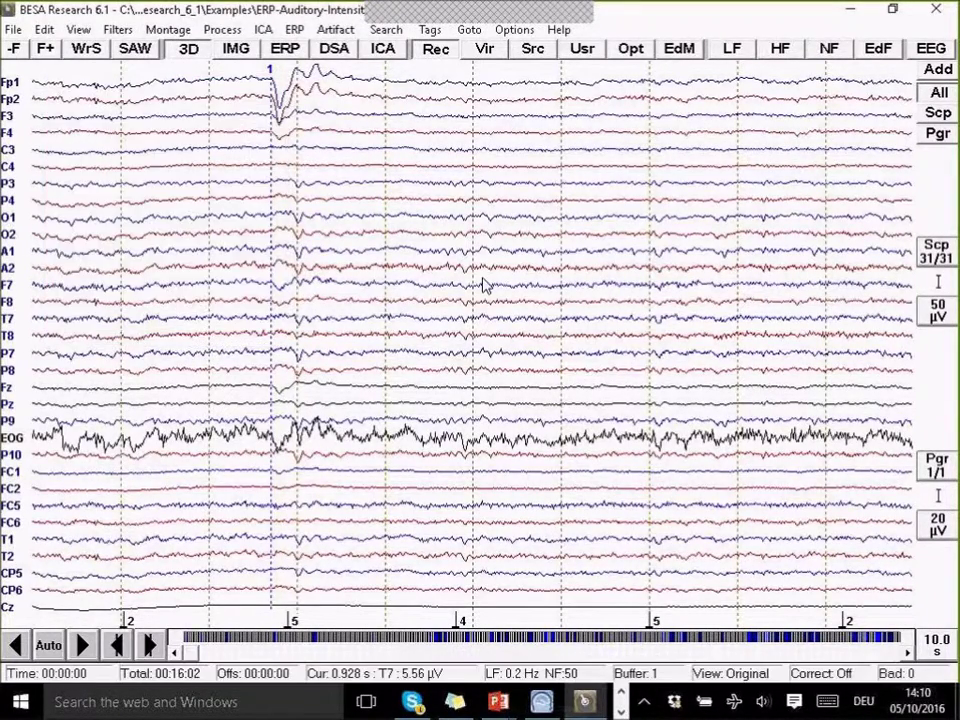
# - Compute the ICA decomposition of the current screen and inspect the 3D topography map of component ICA2
pyautogui.click(384, 50)
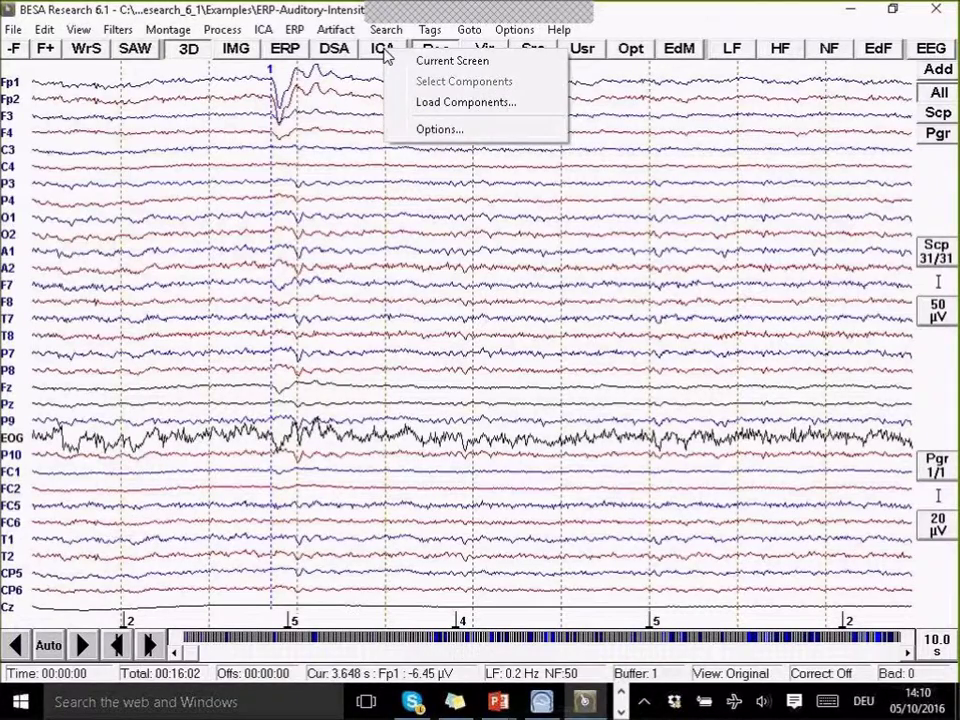
pyautogui.click(438, 62)
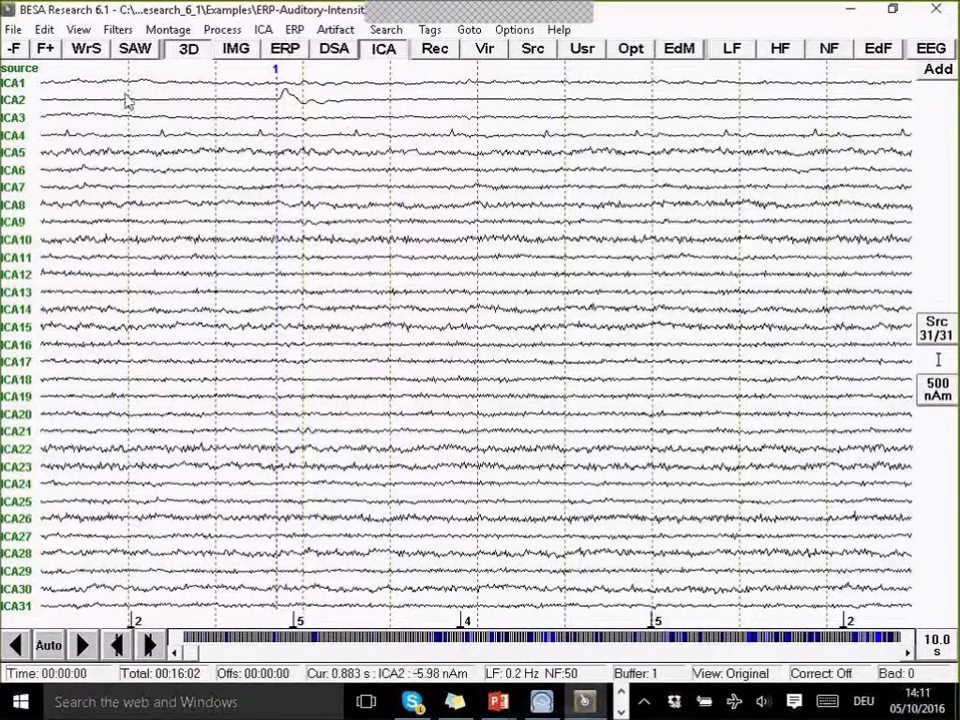
pyautogui.click(12, 101)
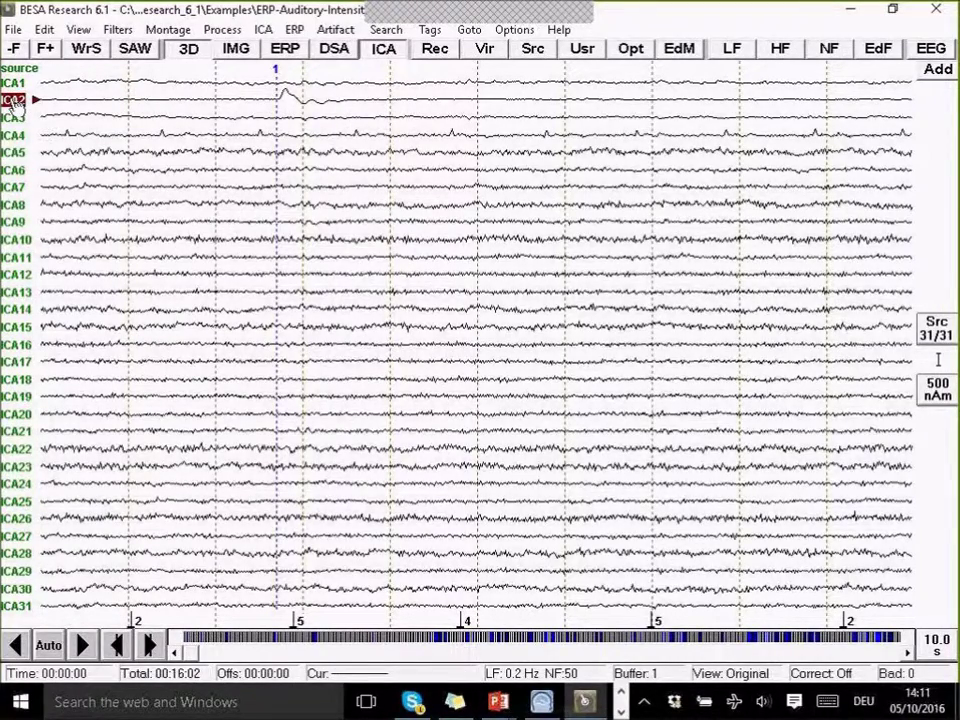
pyautogui.rightClick(12, 101)
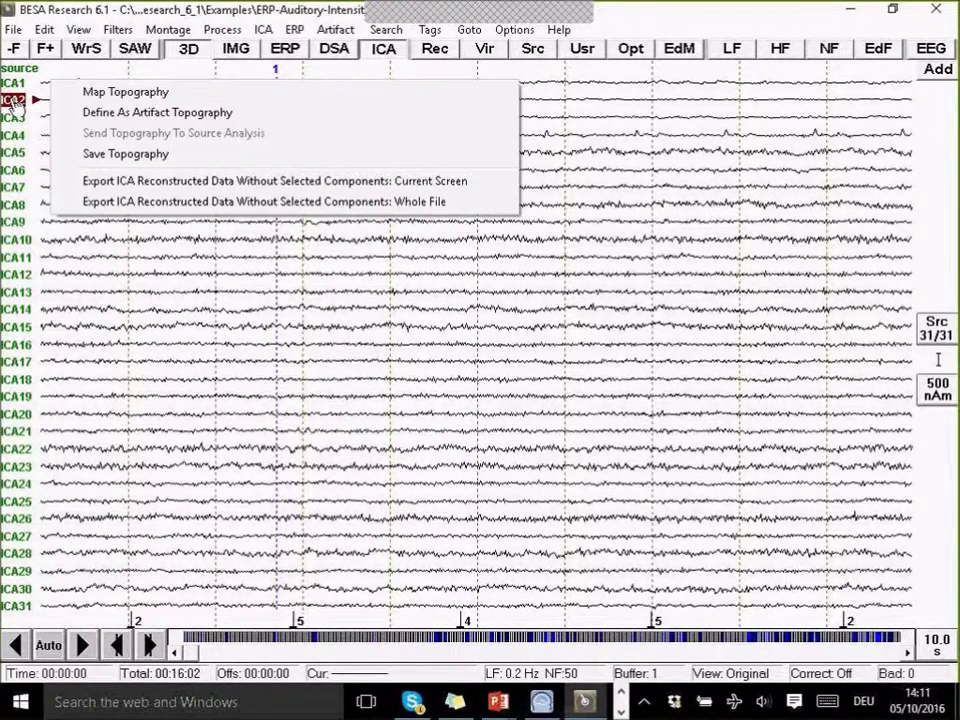
pyautogui.click(115, 93)
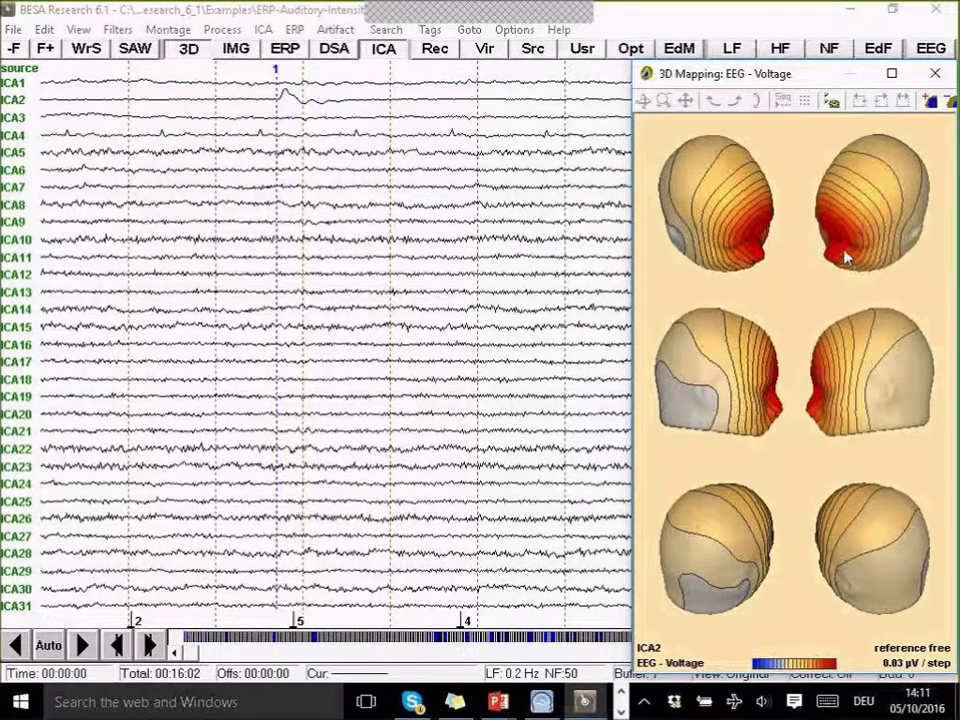
pyautogui.click(934, 76)
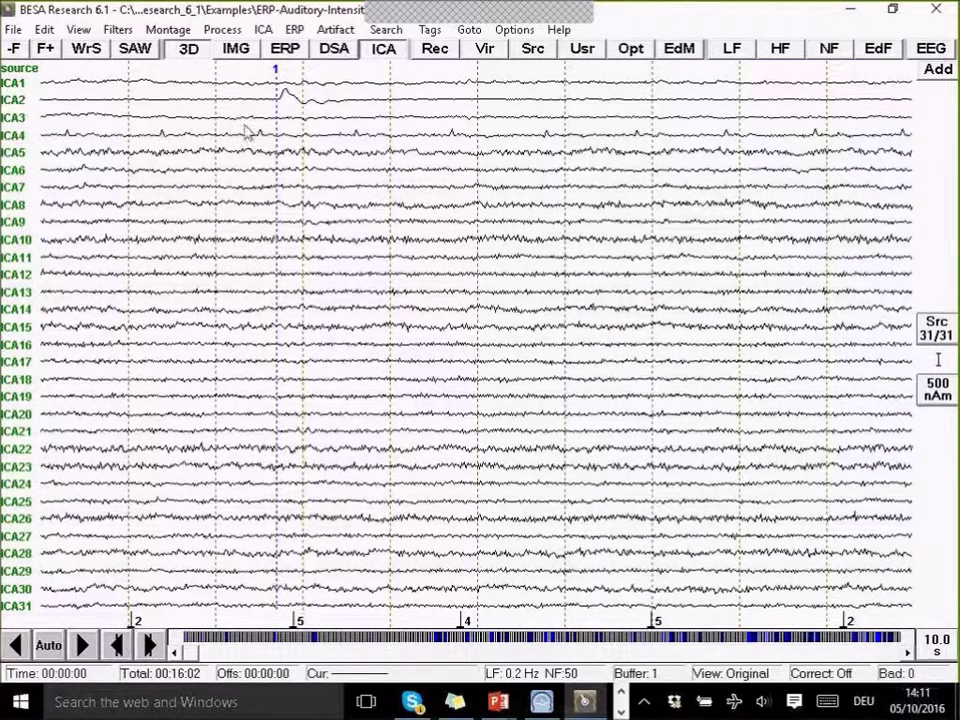
# - Inspect the 3D topography map of component ICA4 and close the map
pyautogui.rightClick(14, 136)
pyautogui.click(104, 131)
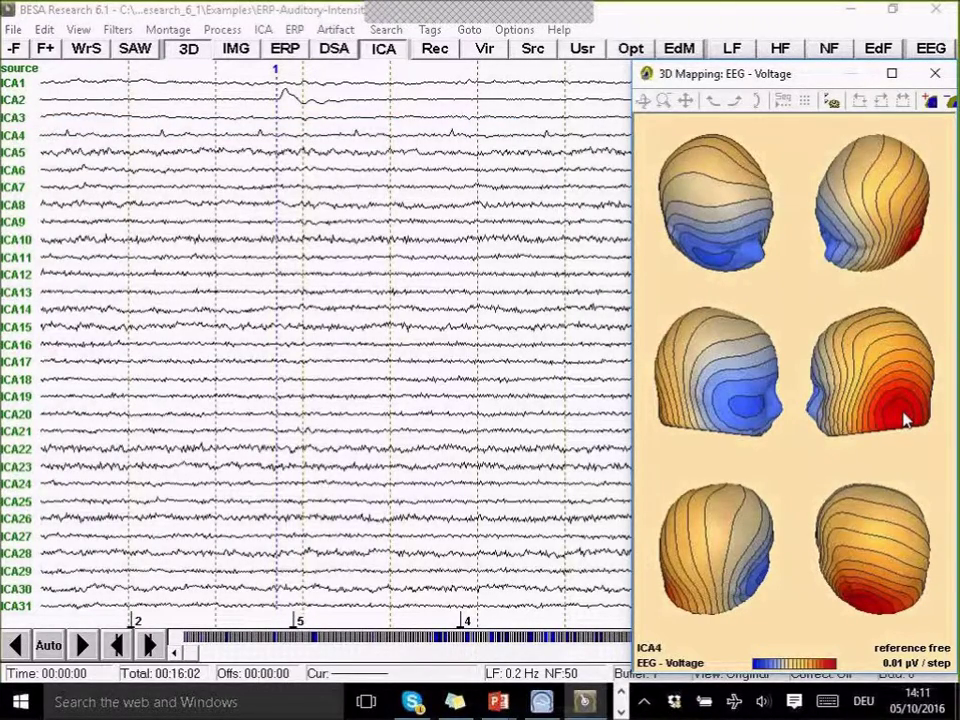
pyautogui.click(935, 73)
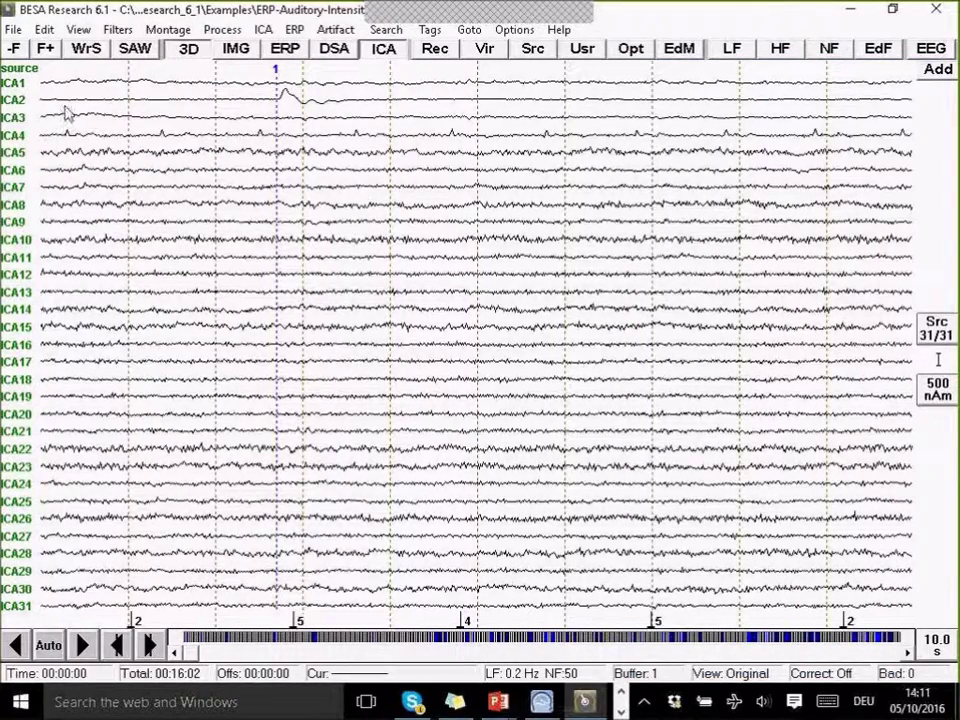
# - Export the whole file's ICA-reconstructed data without component ICA2 as S1.ica-test.foc, with the segment comment "no eyeblink"
pyautogui.rightClick(12, 101)
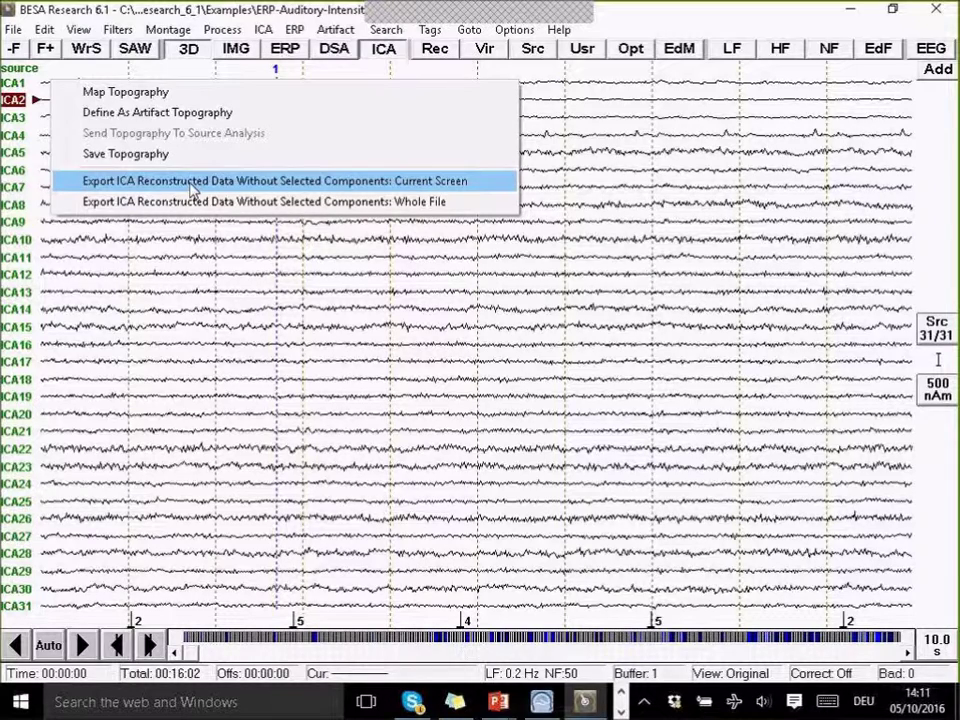
pyautogui.click(348, 203)
pyautogui.click(213, 382)
pyautogui.write('1.ica1.foc')
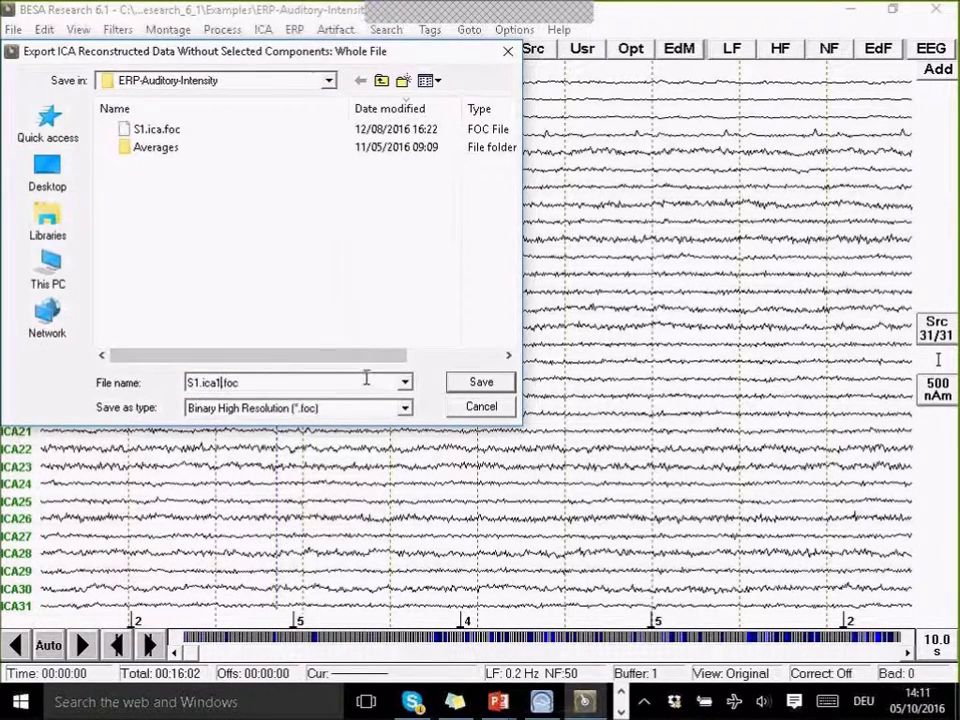
pyautogui.press('BackSpace')
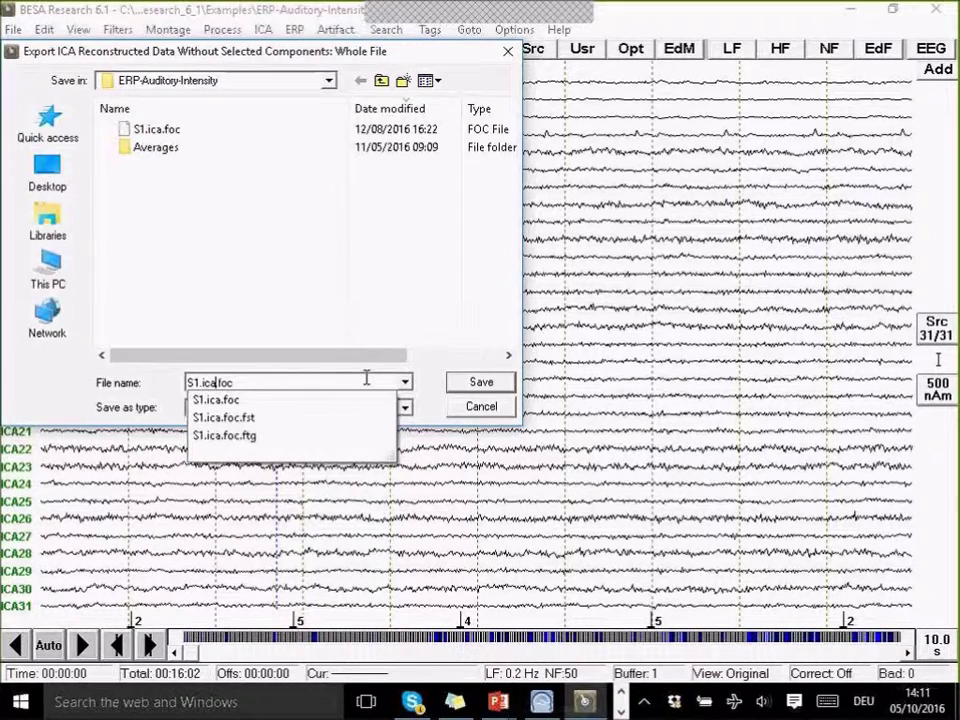
pyautogui.write('-test')
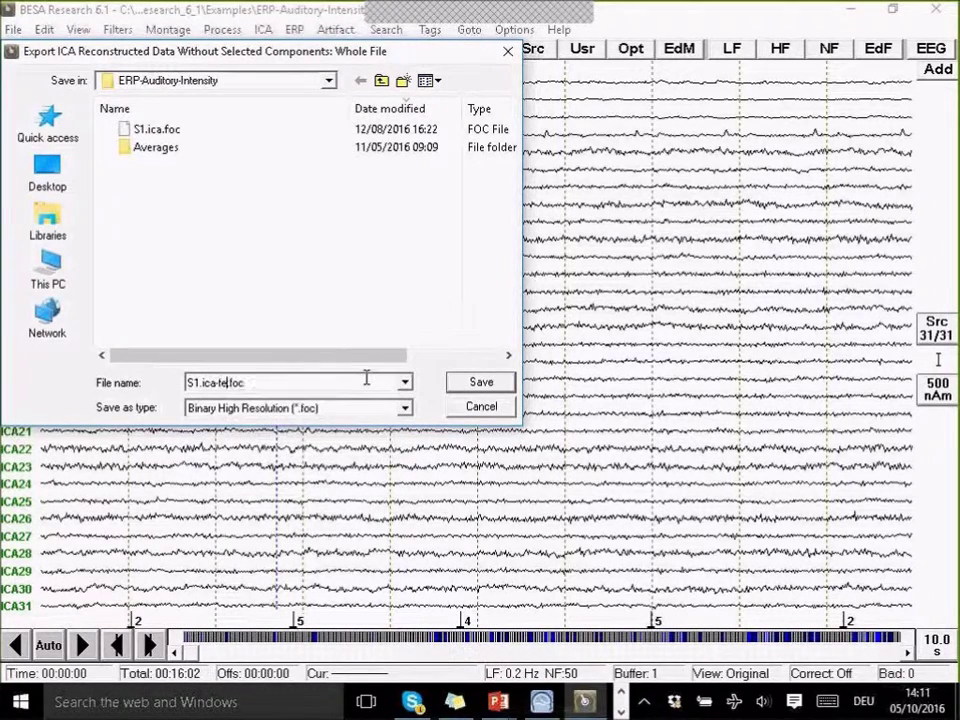
pyautogui.click(481, 383)
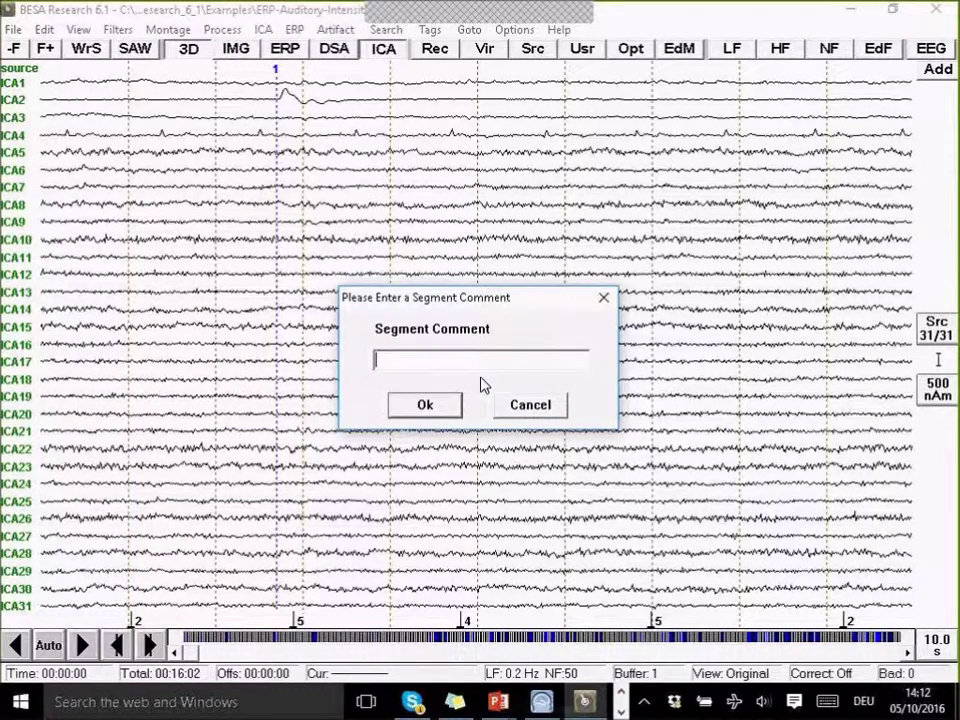
pyautogui.write('no c')
pyautogui.press('Return')
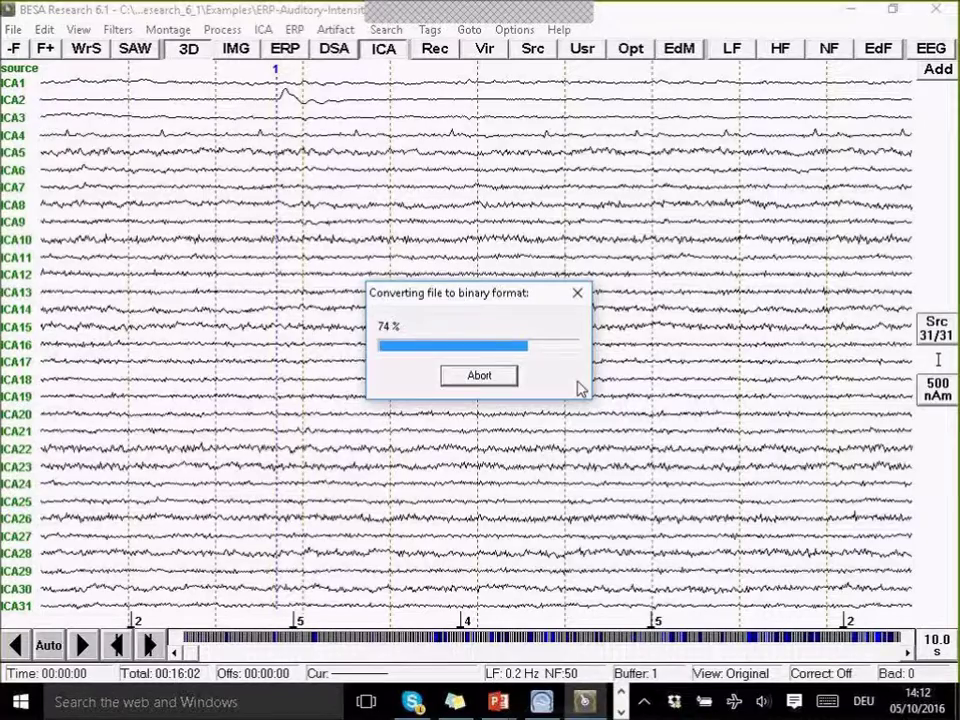
# - Open the exported file S1.ica-test.foc from the BESA binary files in the ERP-Auditory-Intensity folder
pyautogui.click(14, 30)
pyautogui.click(47, 50)
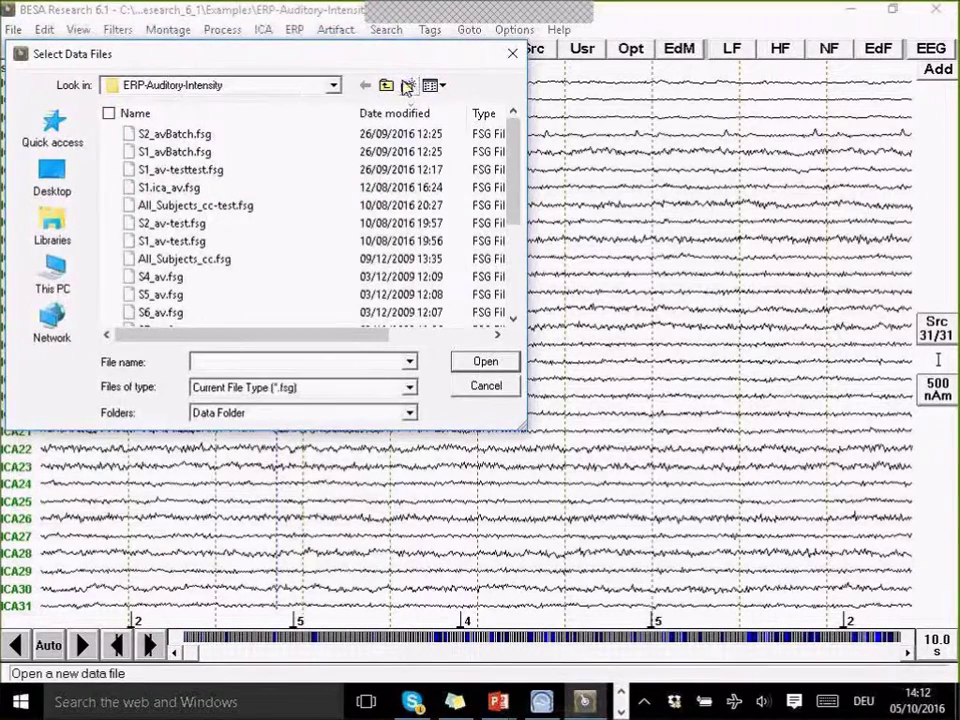
pyautogui.click(445, 113)
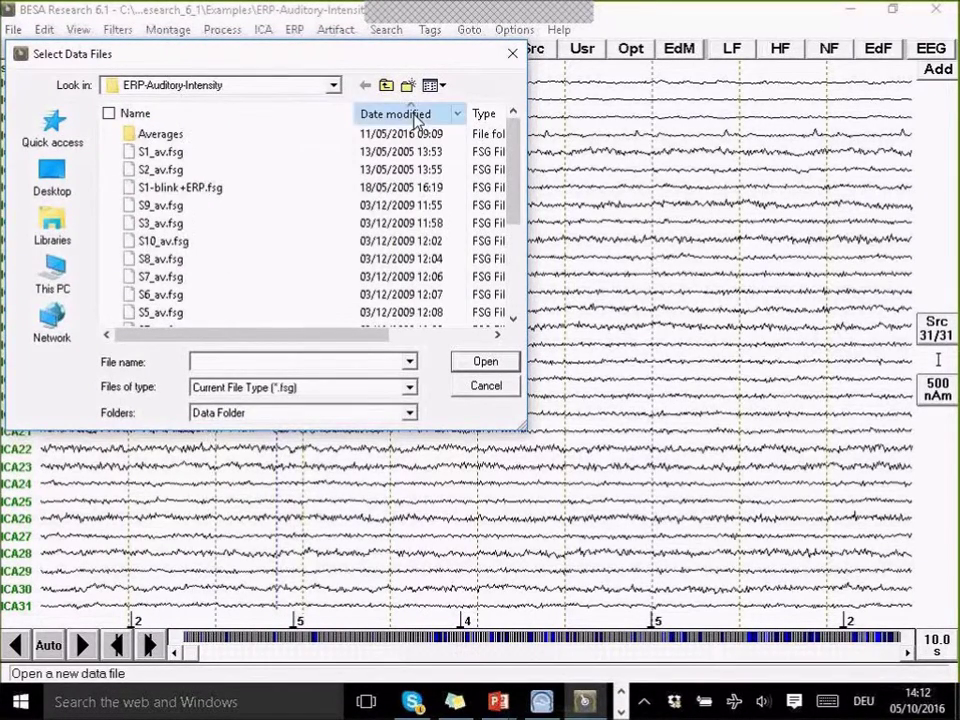
pyautogui.click(445, 113)
pyautogui.click(300, 387)
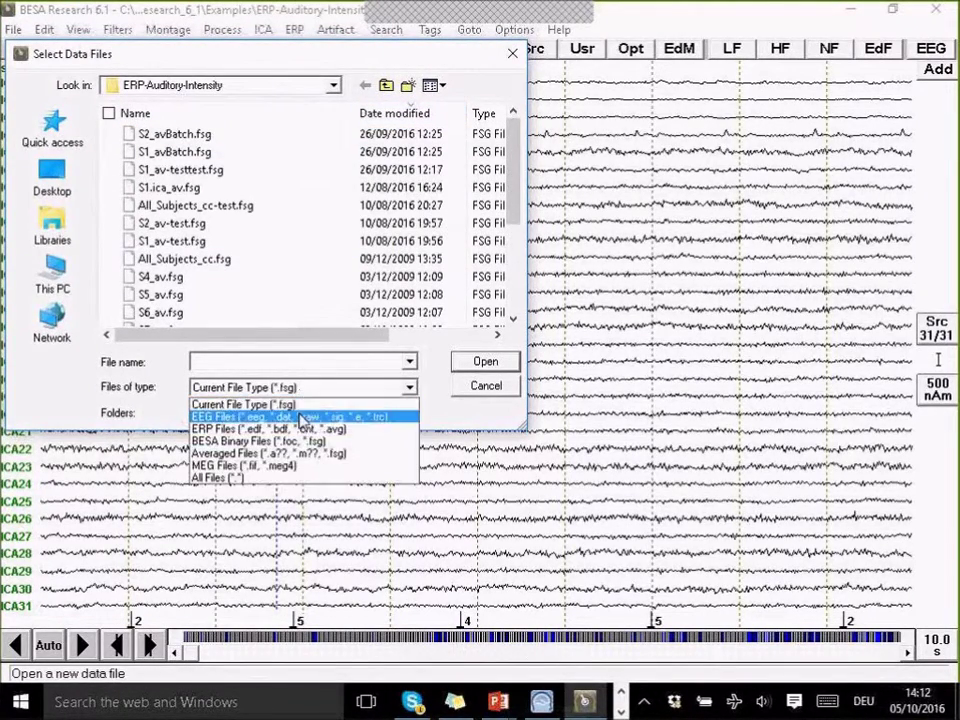
pyautogui.click(302, 440)
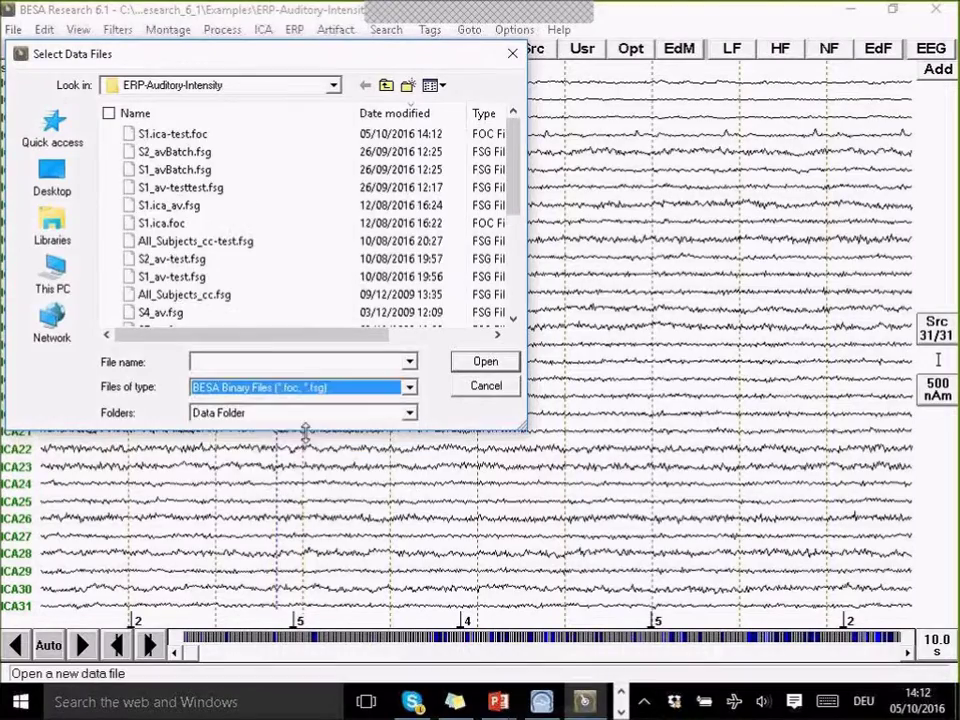
pyautogui.doubleClick(188, 133)
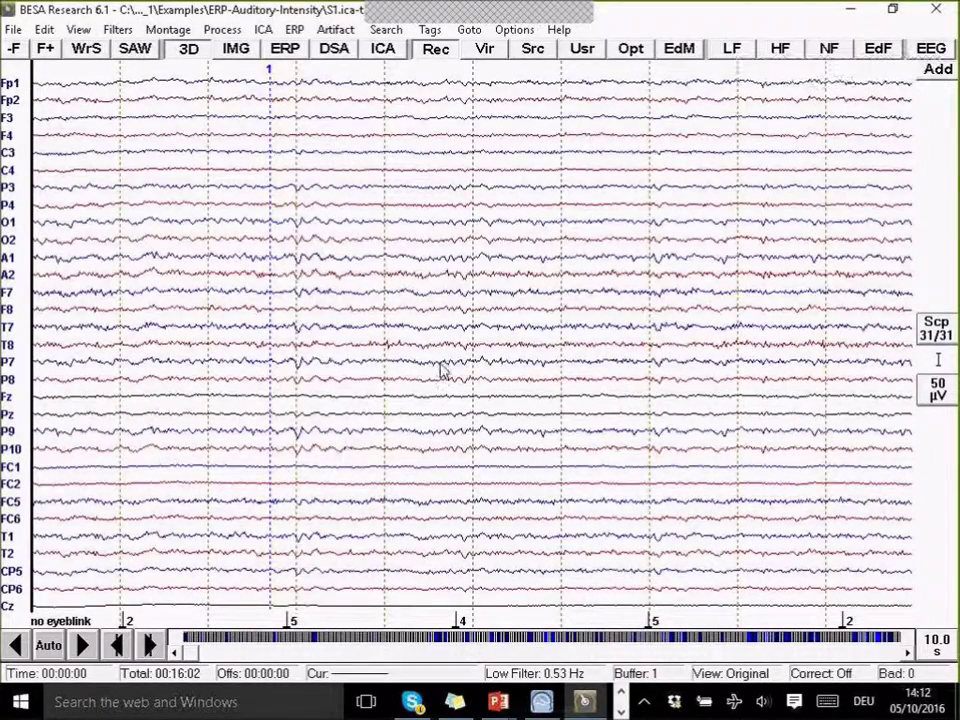
# - Page through the ICA-reconstructed data up to 27 s to examine the channels at the tagged blinks
pyautogui.press('Right')
pyautogui.press('Right')
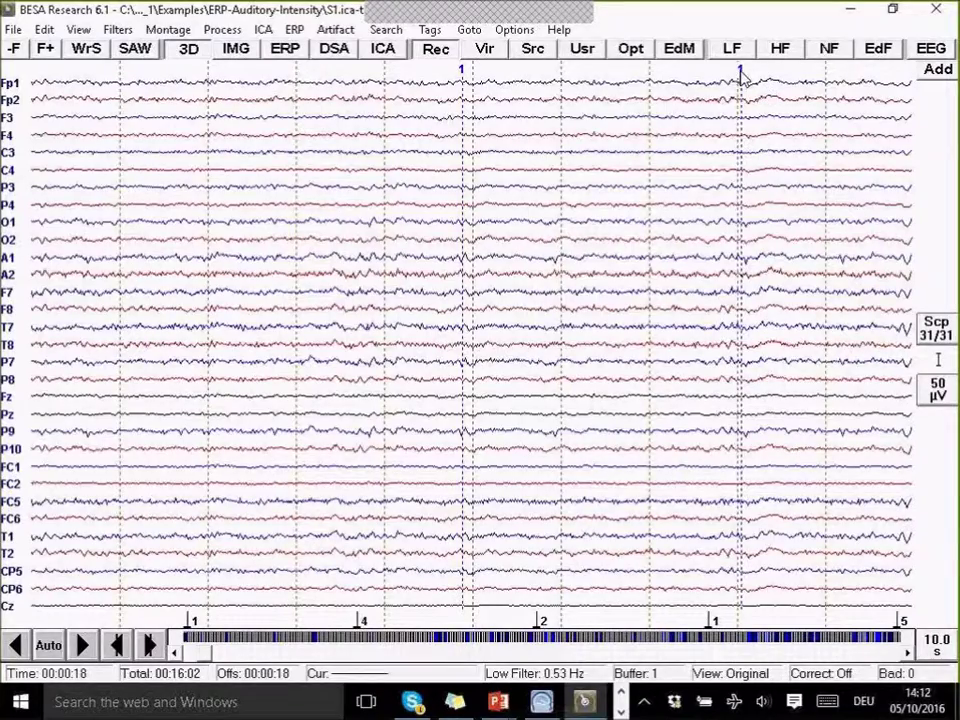
pyautogui.press('Right')
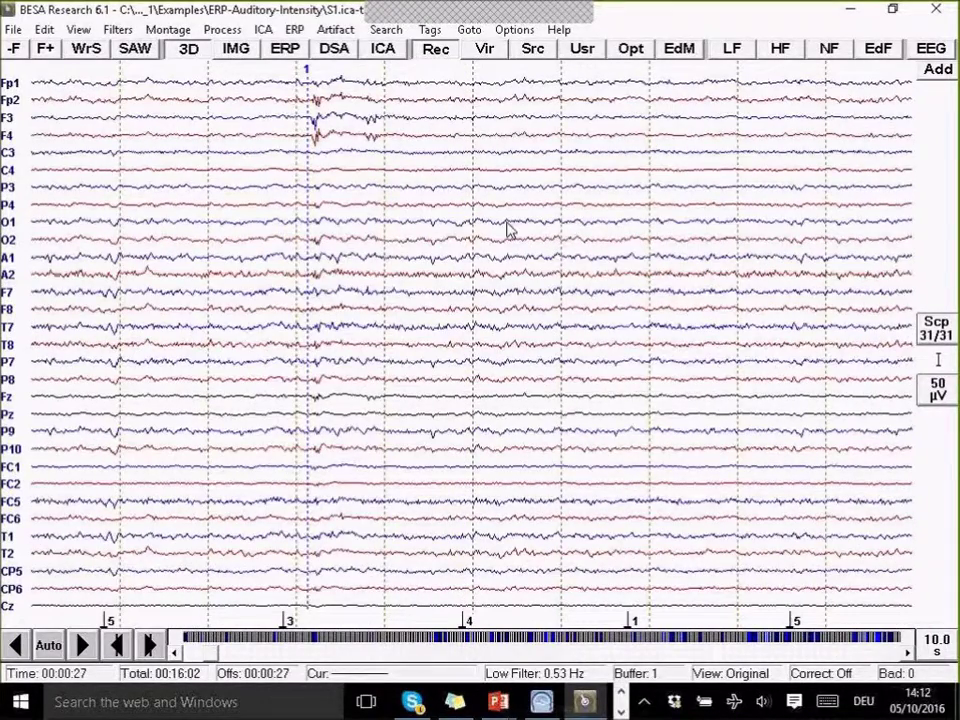
# - Switch back to S1.cnt and display its originally recorded channels instead of the ICA components
pyautogui.click(17, 48)
pyautogui.click(16, 47)
pyautogui.click(16, 47)
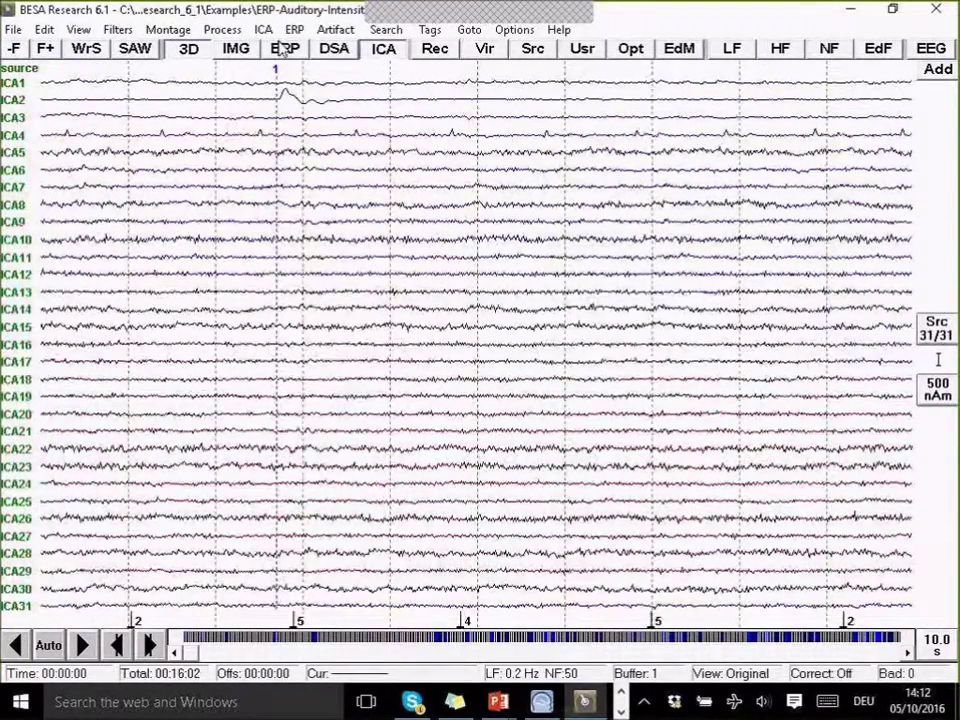
pyautogui.click(384, 49)
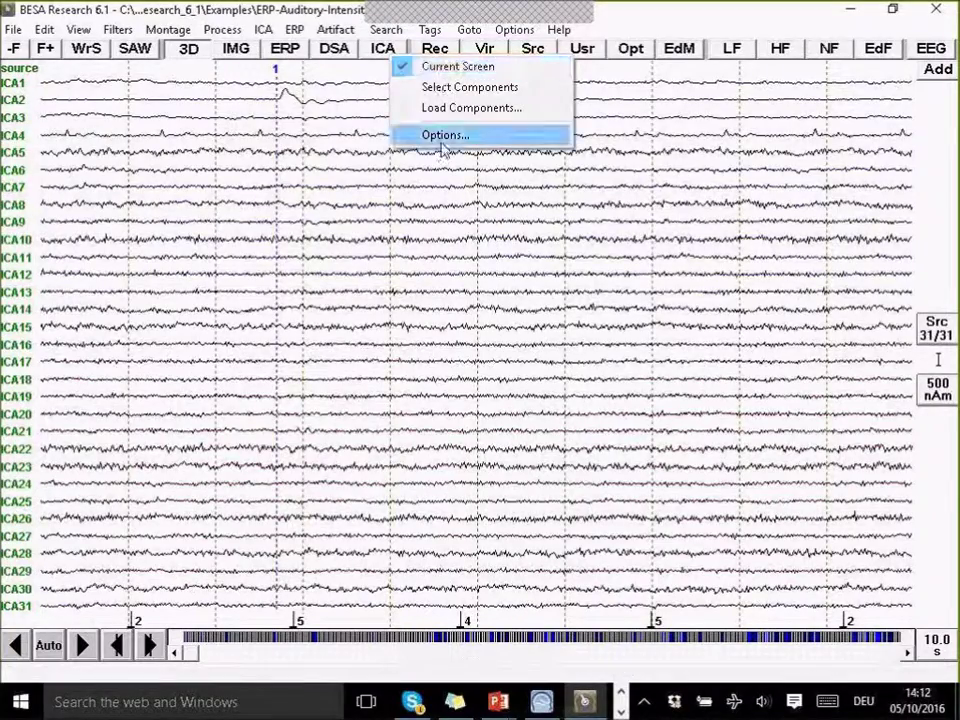
pyautogui.click(284, 12)
pyautogui.click(437, 51)
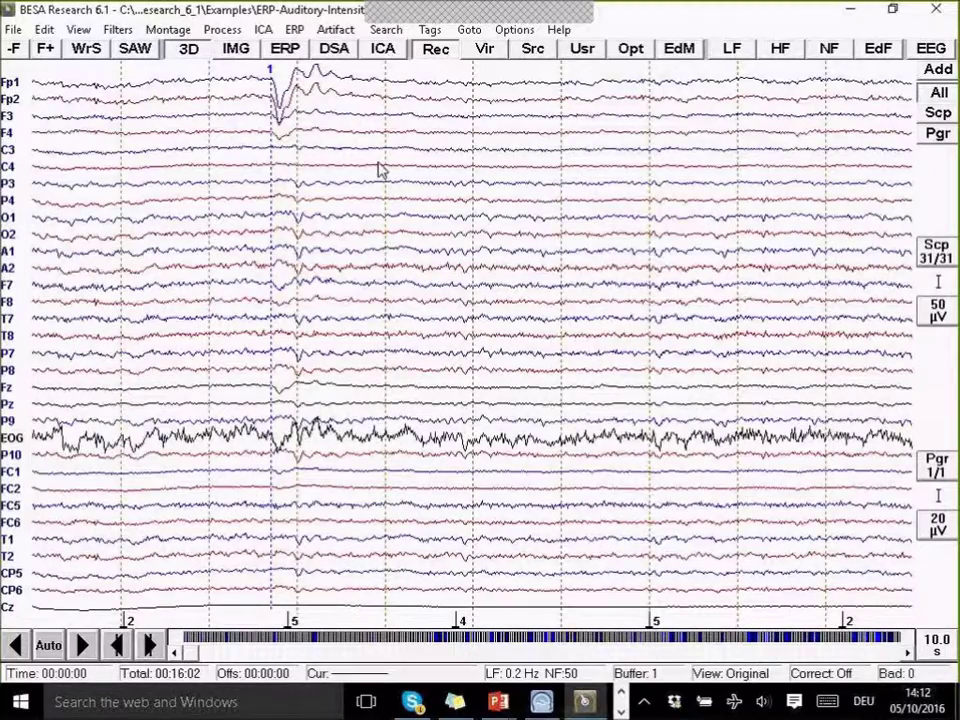
# - Page through the original recording to 18 s to examine its blinks, and return to the S1.ica-test.foc file for comparison
pyautogui.press('Right')
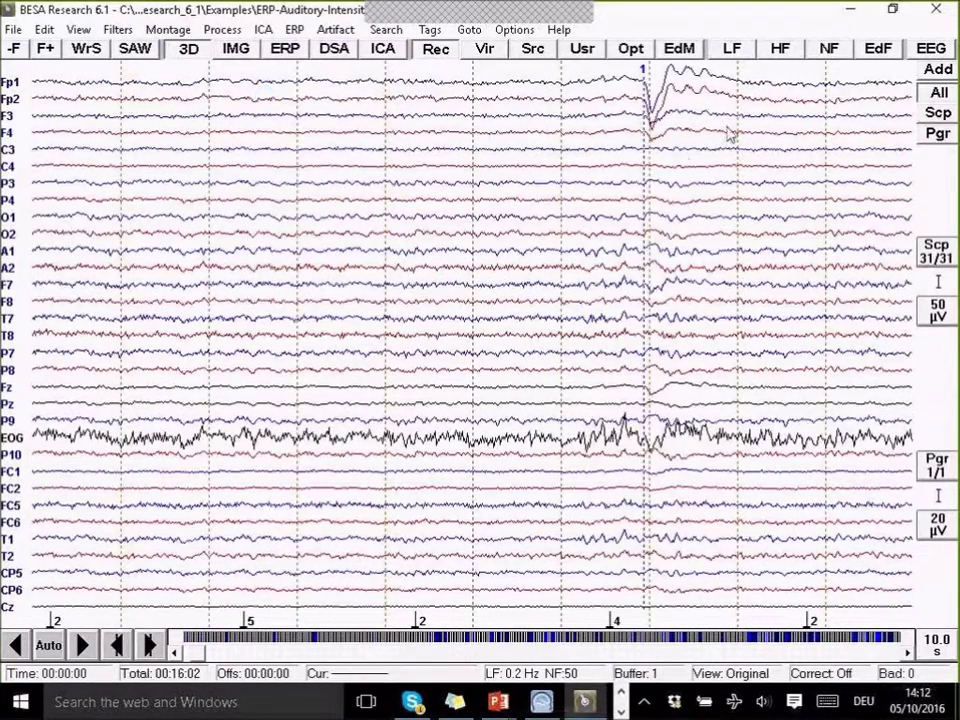
pyautogui.press('Right')
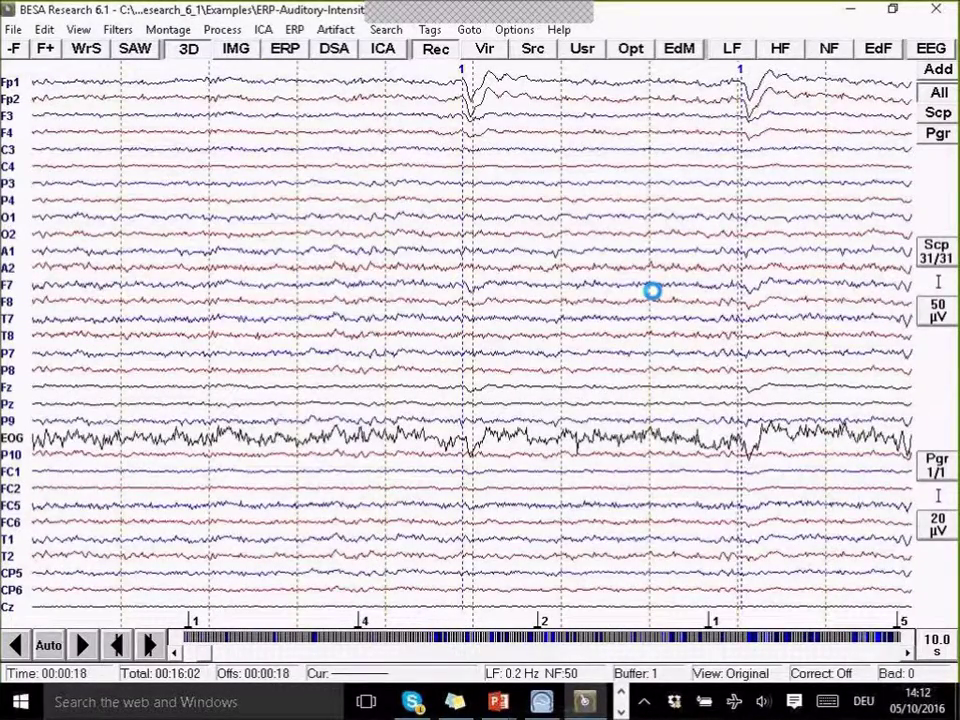
pyautogui.click(43, 47)
pyautogui.click(44, 50)
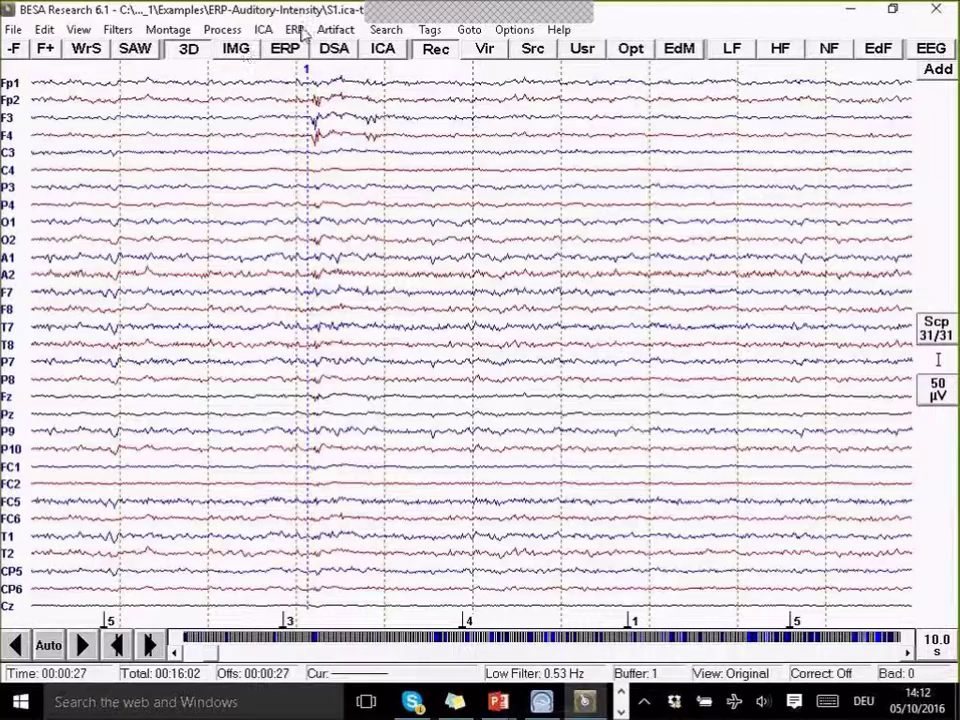
# - Page further through the ICA-reconstructed data to 54 s to examine the channels at the tagged blinks
pyautogui.press('Right')
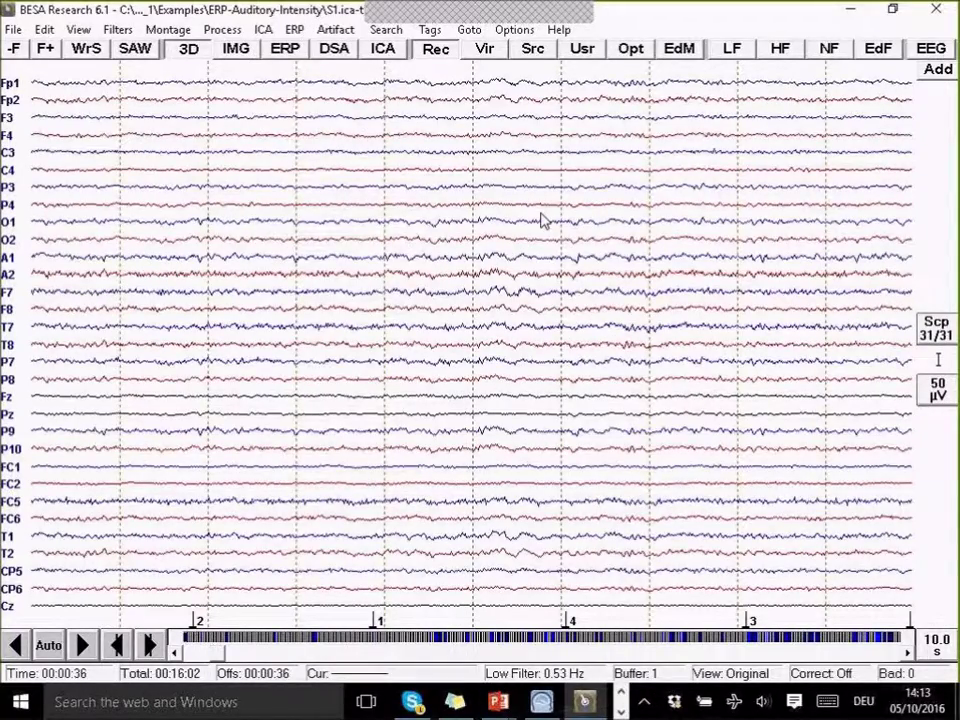
pyautogui.press('Right')
pyautogui.press('Right')
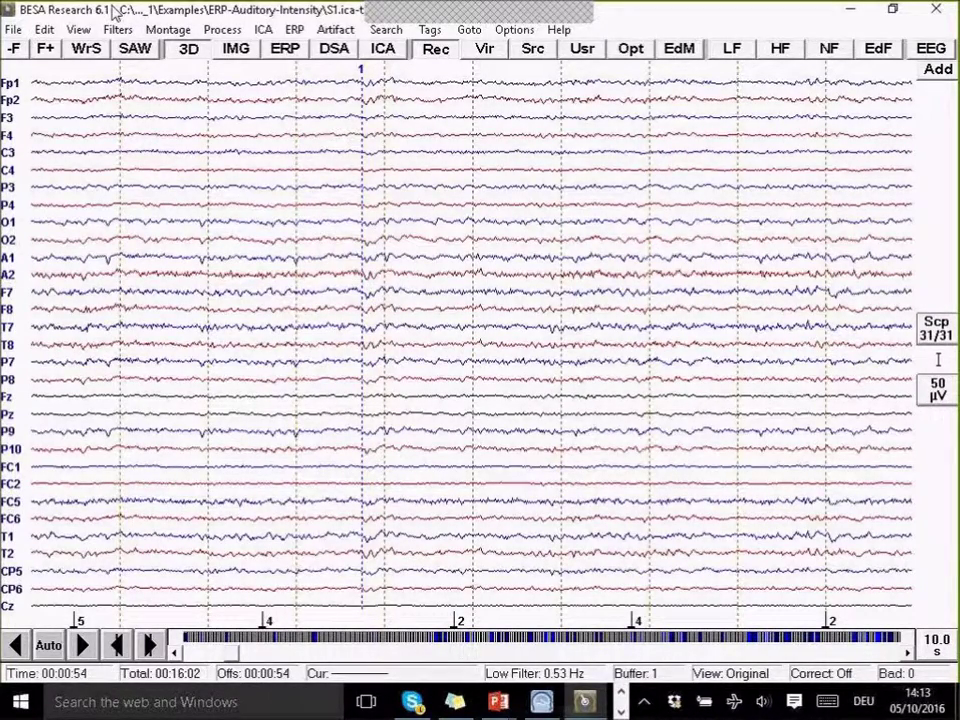
# - Switch to the averaged file S1-blink+ERP.fsg and turn off its artifact correction
pyautogui.click(14, 30)
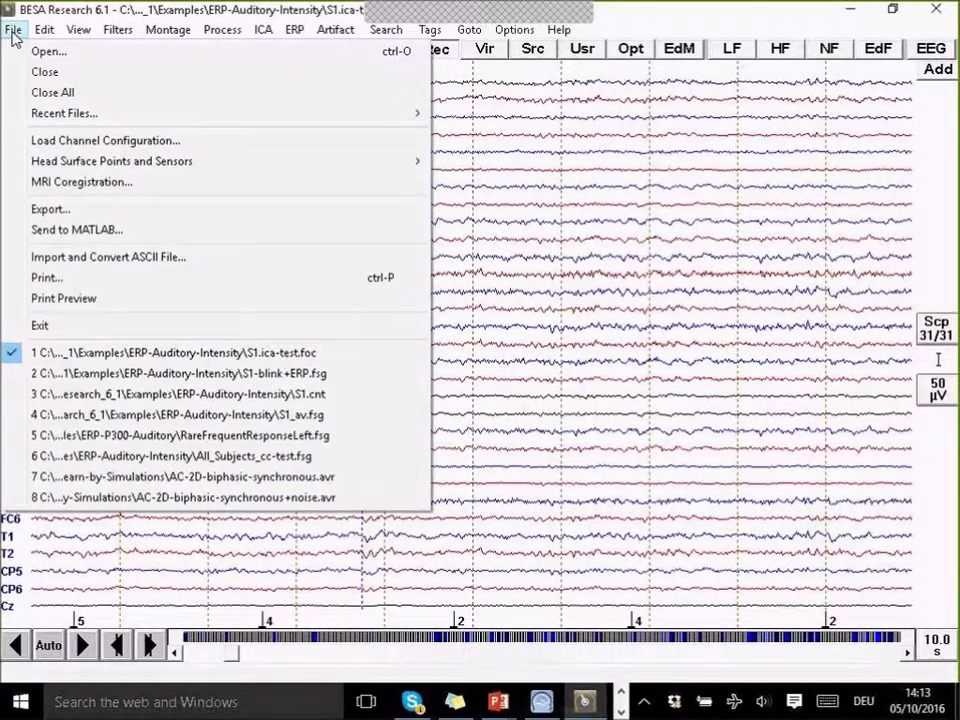
pyautogui.click(320, 380)
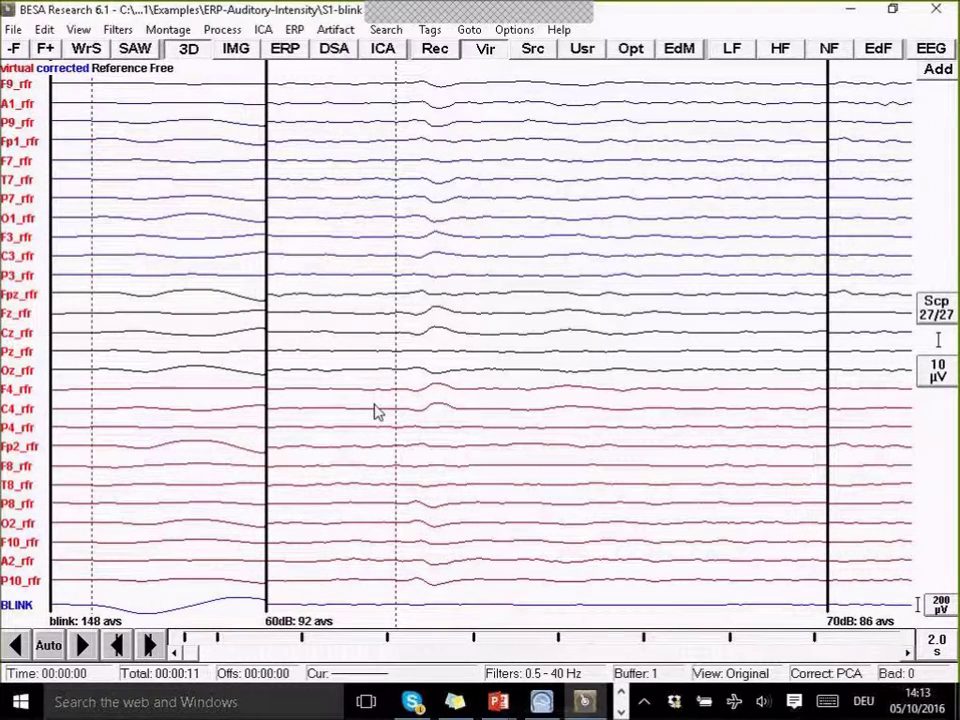
pyautogui.hotkey('ctrl', 'c')
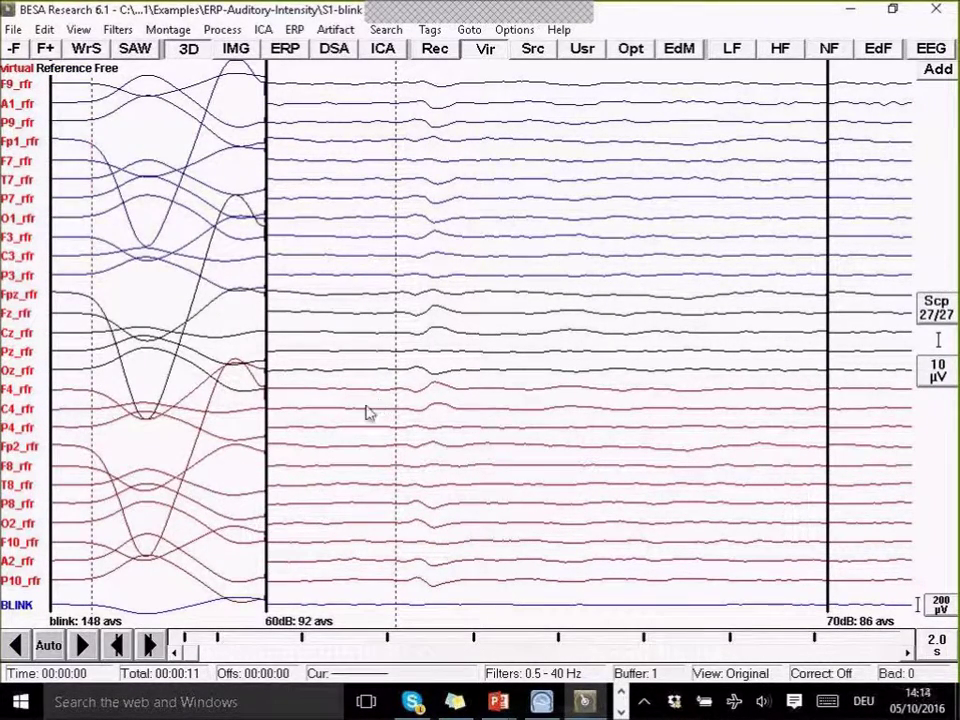
# - Send the 60dB average's response to source analysis with the -50 to 250 ms epoch and 0.5-40 Hz filters
pyautogui.moveTo(352, 416); pyautogui.dragTo(519, 437)
pyautogui.rightClick(446, 435)
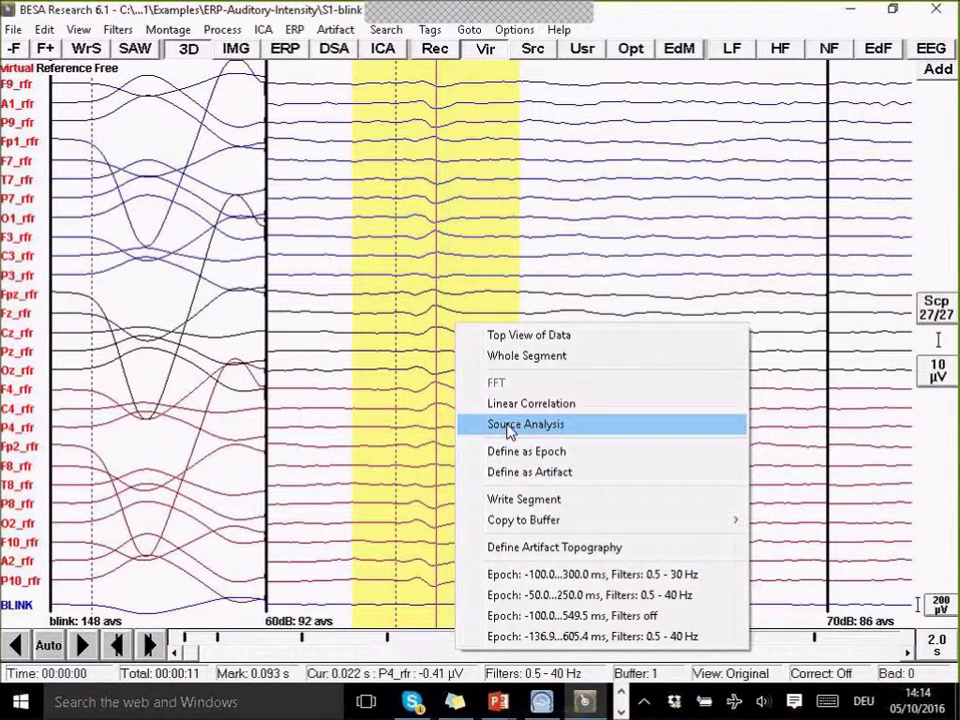
pyautogui.click(578, 595)
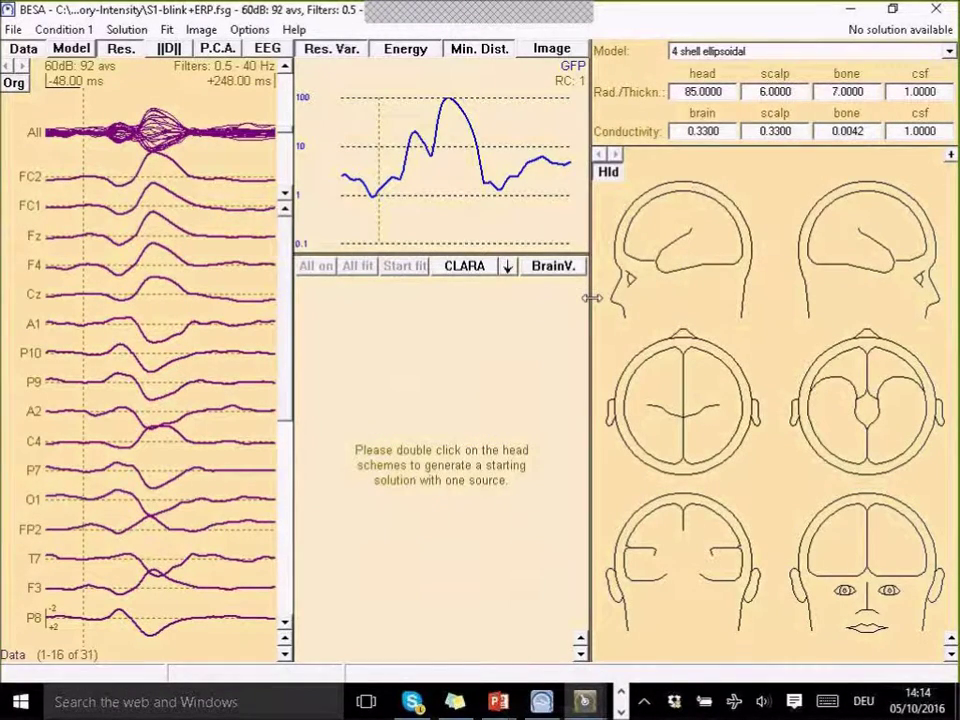
# - Load the LowIntensity_2RS.bsa solution and append the artifact topography from S1-blink+ERP.atf to it
pyautogui.click(13, 30)
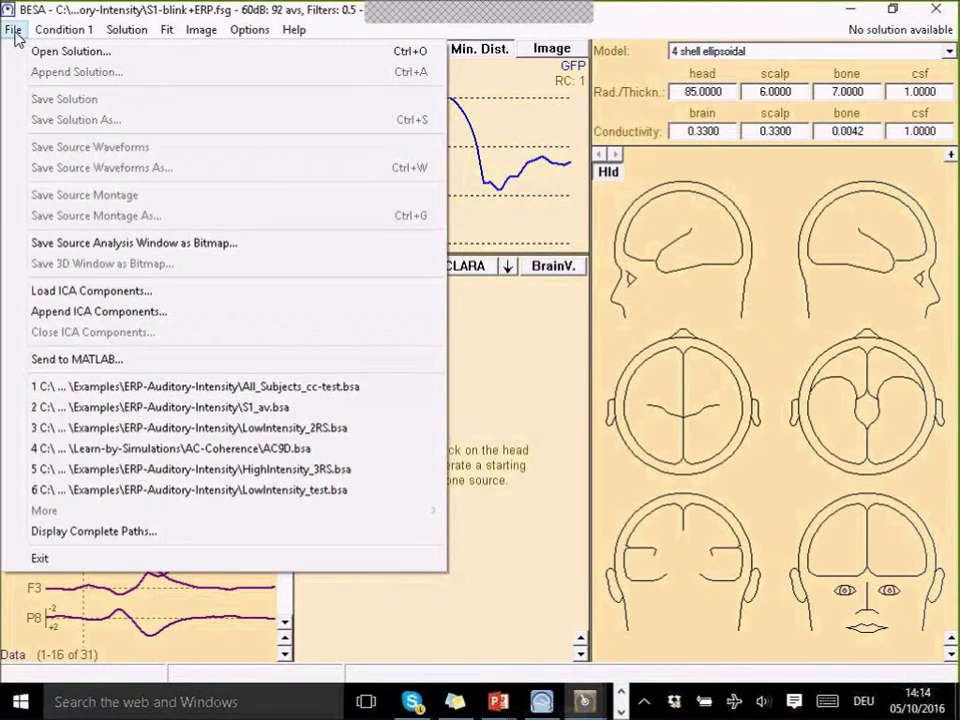
pyautogui.click(345, 427)
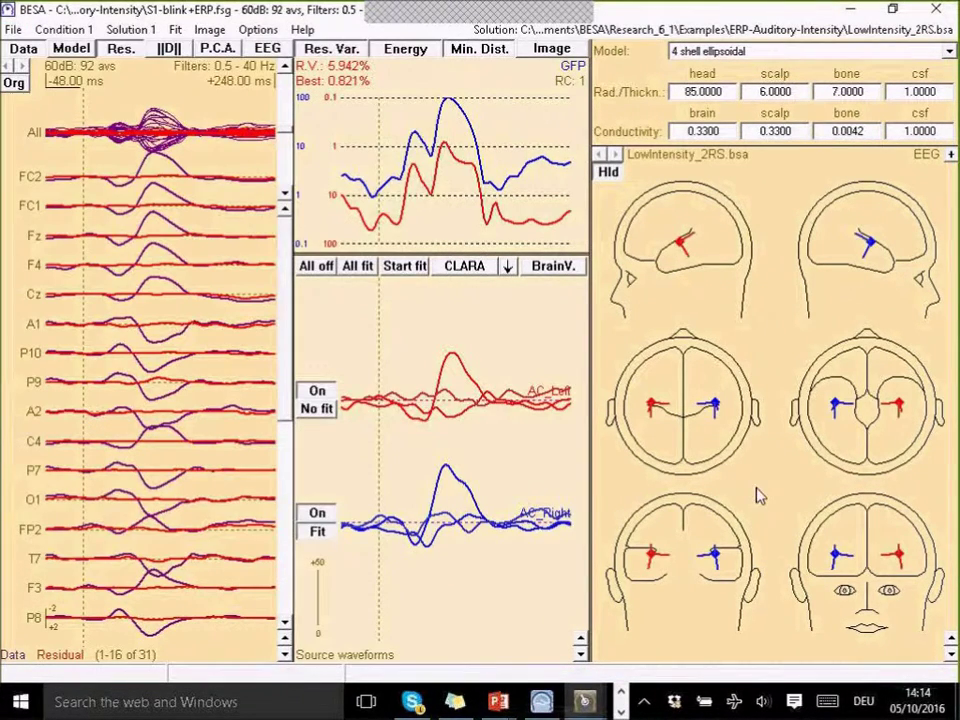
pyautogui.click(13, 30)
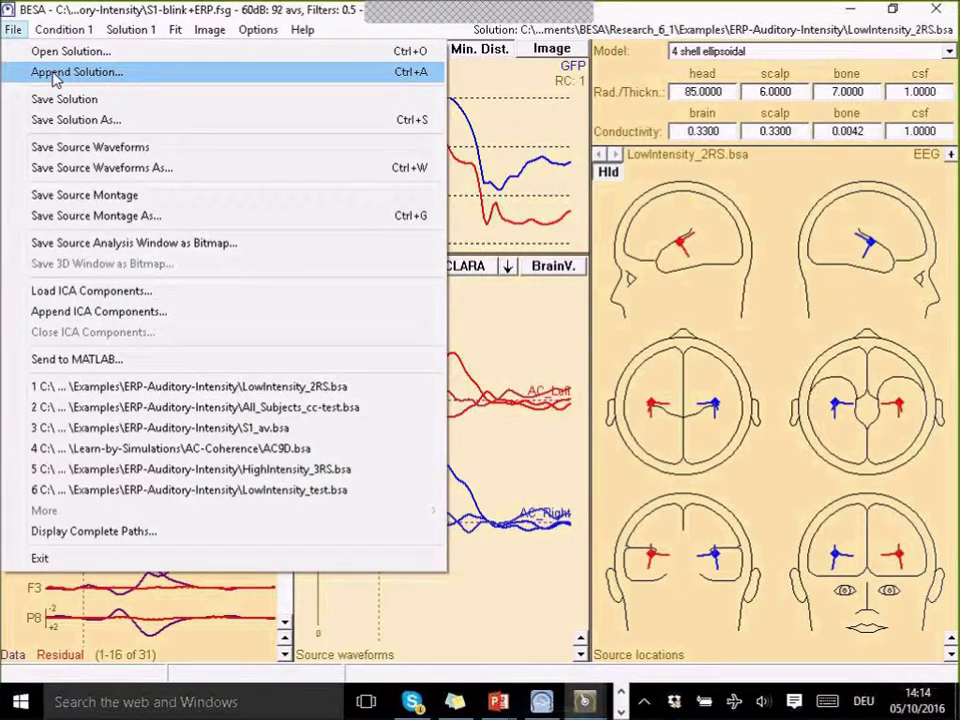
pyautogui.click(55, 78)
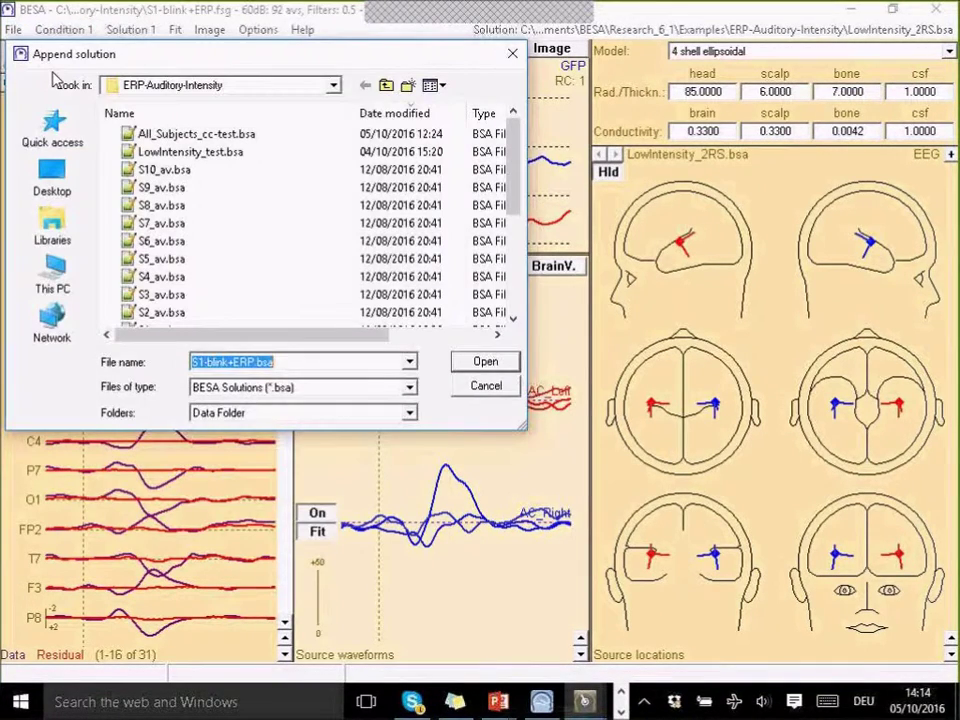
pyautogui.click(218, 389)
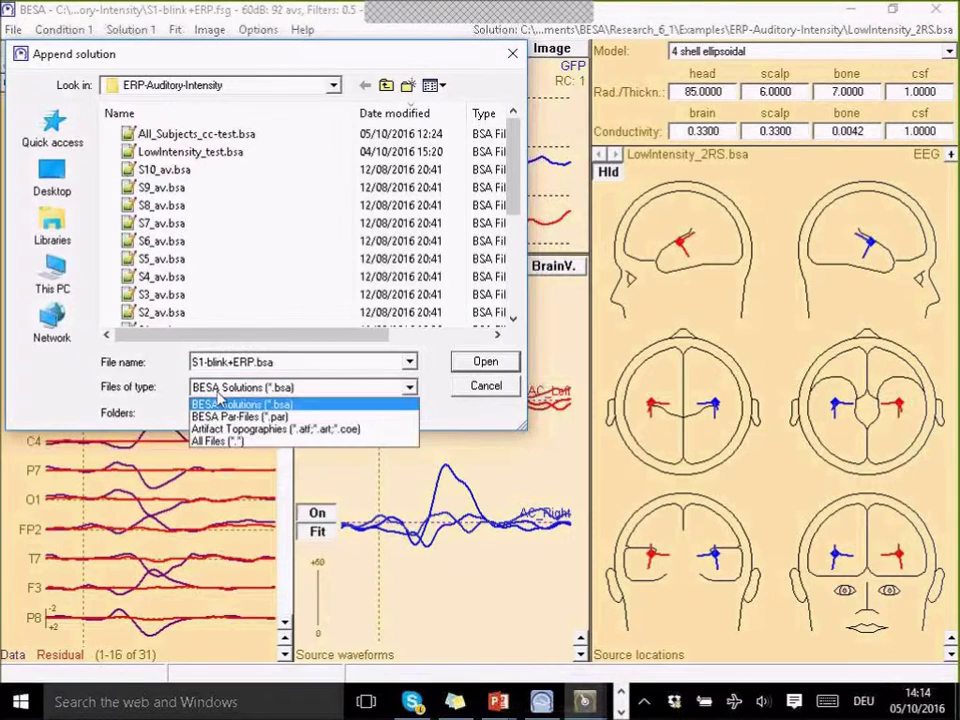
pyautogui.click(258, 430)
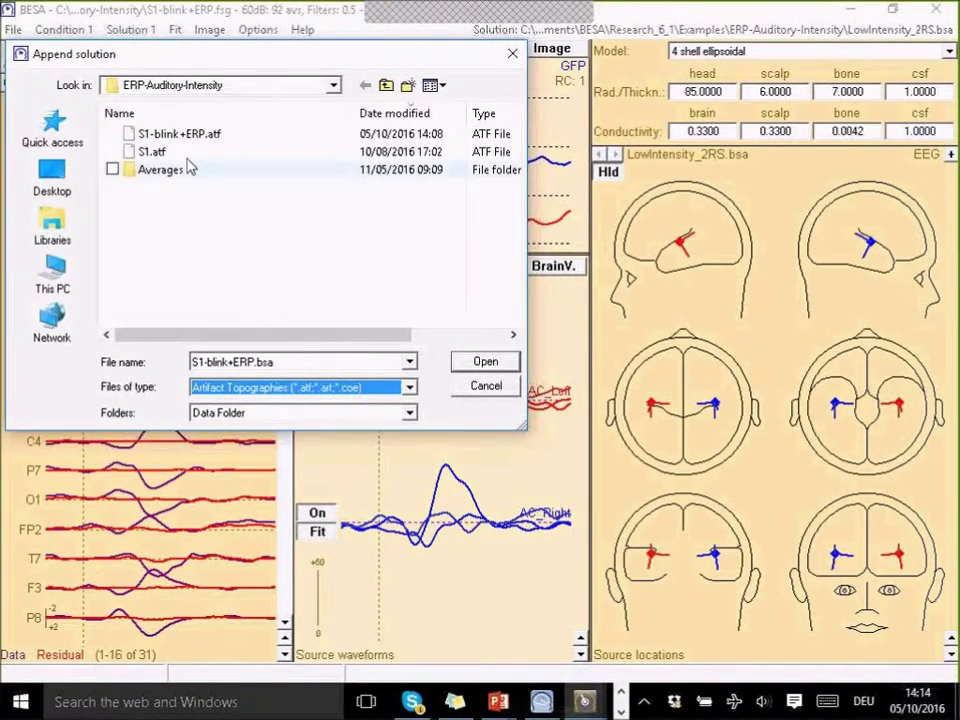
pyautogui.click(160, 135)
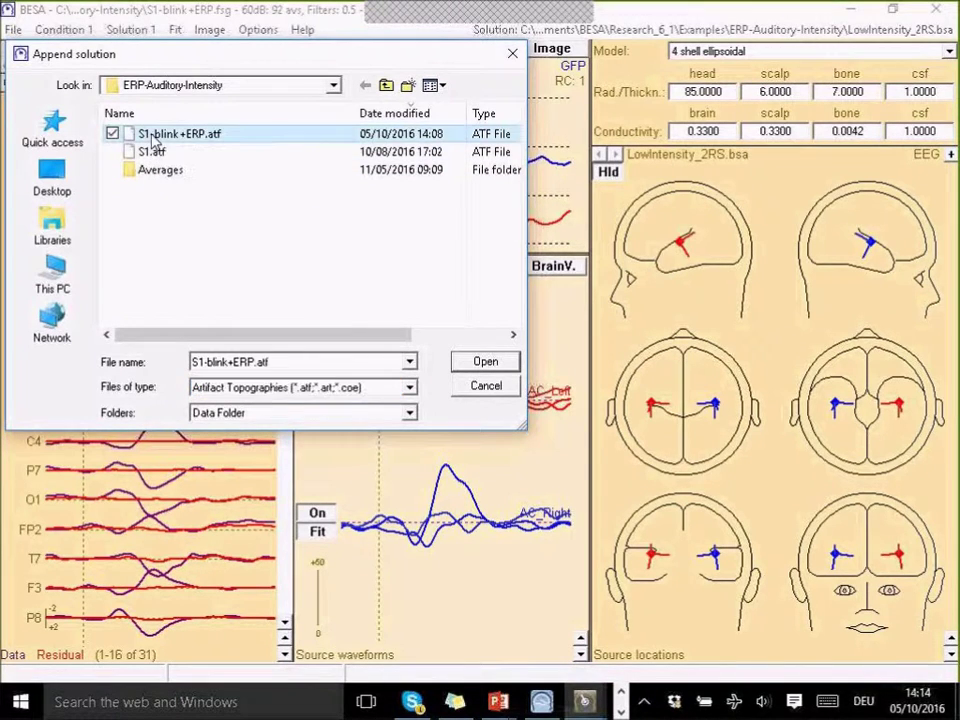
pyautogui.doubleClick(205, 140)
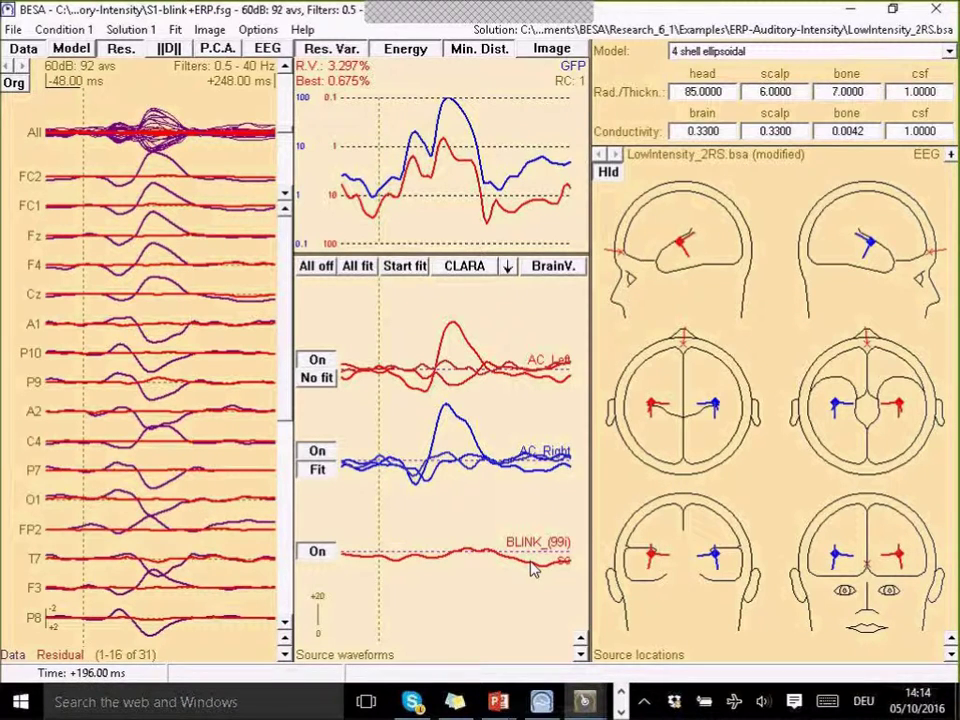
# - Disable the BLINK source and fit both auditory cortex sources without it
pyautogui.click(318, 553)
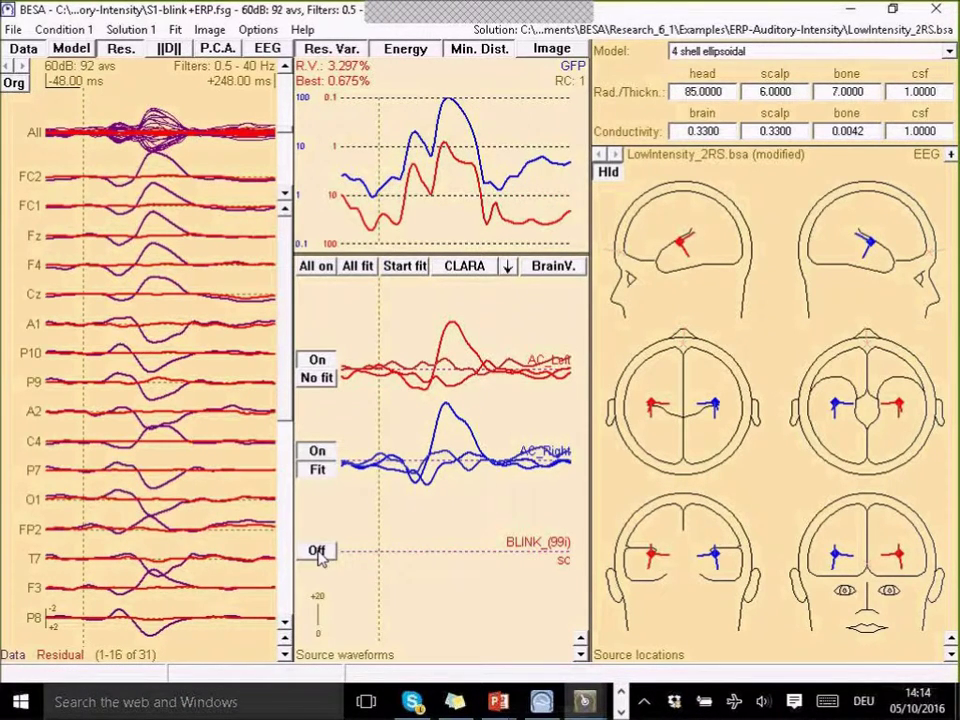
pyautogui.click(360, 277)
pyautogui.click(405, 267)
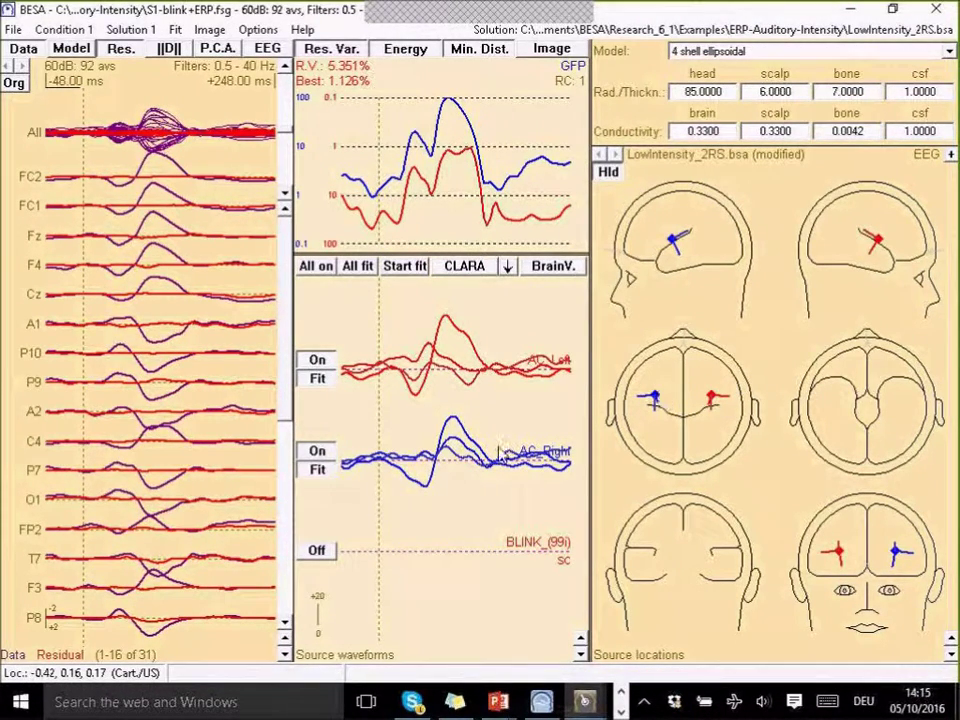
# - Re-enable the BLINK source and refit both auditory cortex sources with it included in the model
pyautogui.click(317, 552)
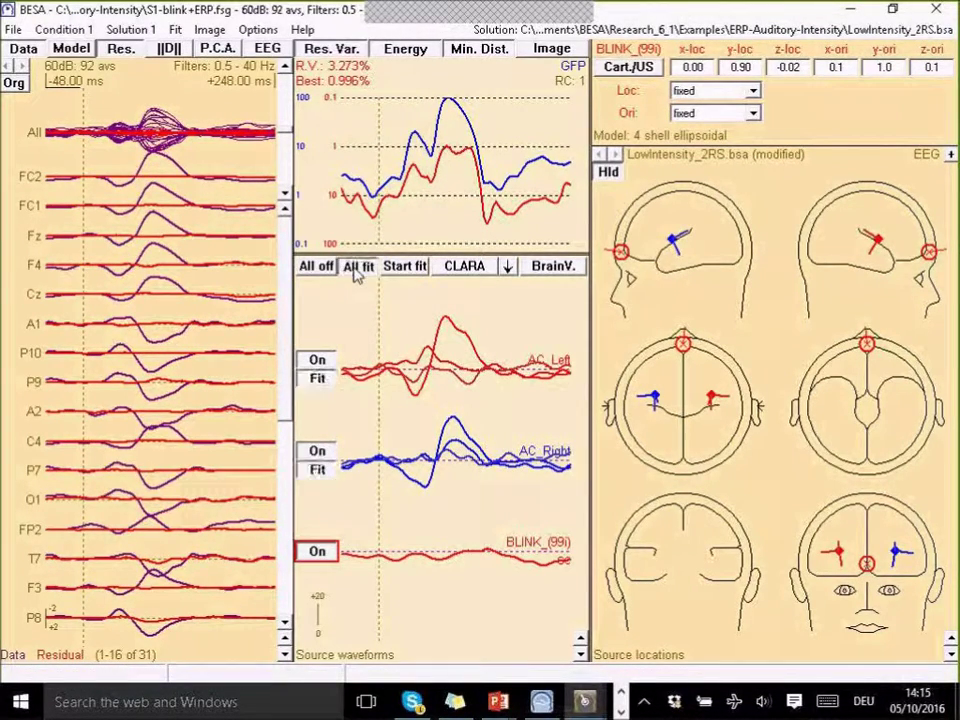
pyautogui.click(403, 268)
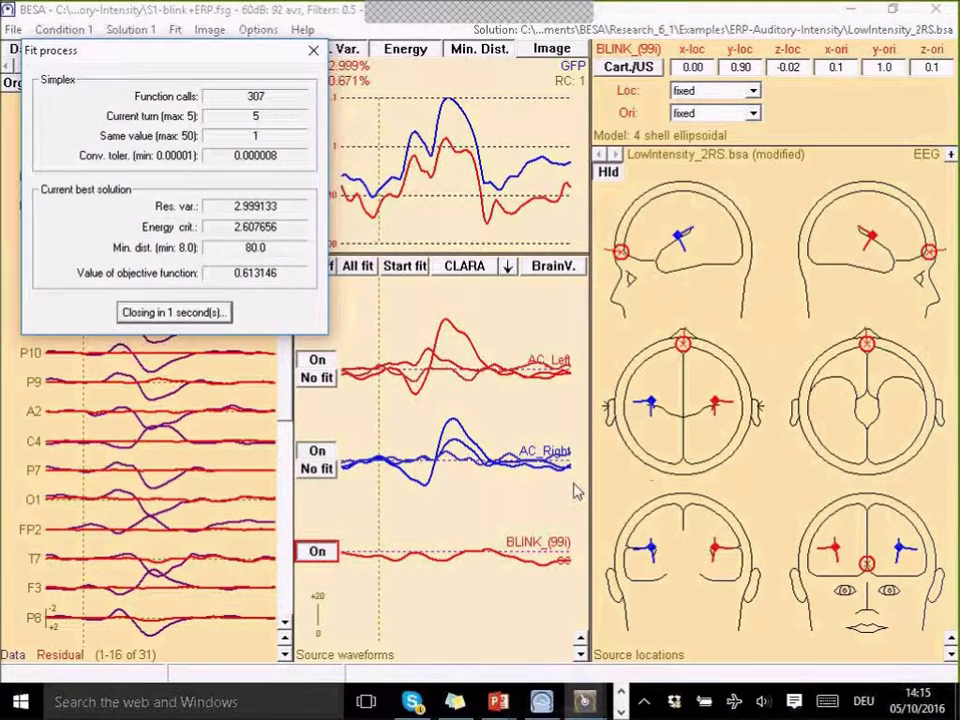